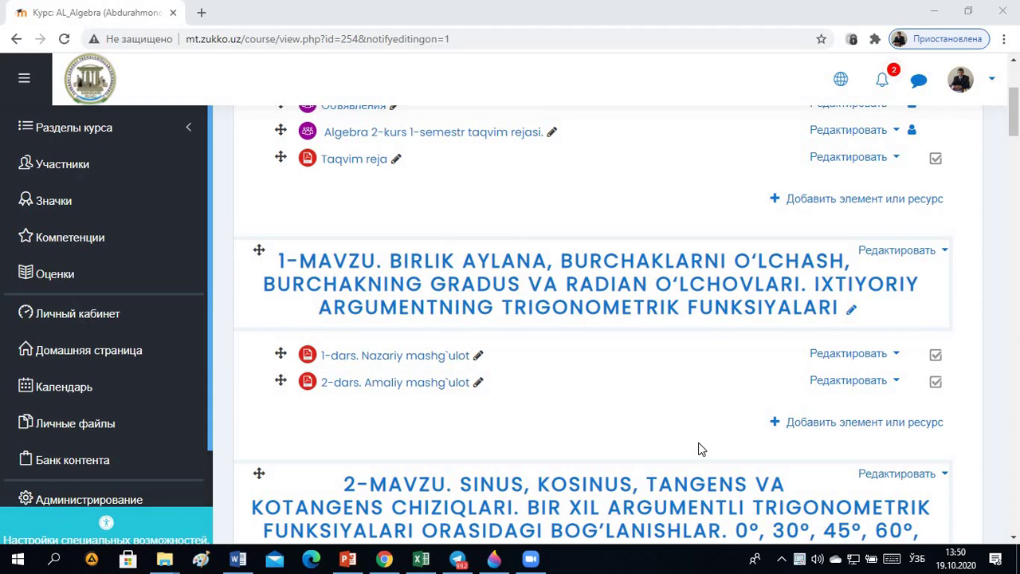
# Step: Add a new Тест activity to the 1-mavzu section of the course
pyautogui.click(866, 423)
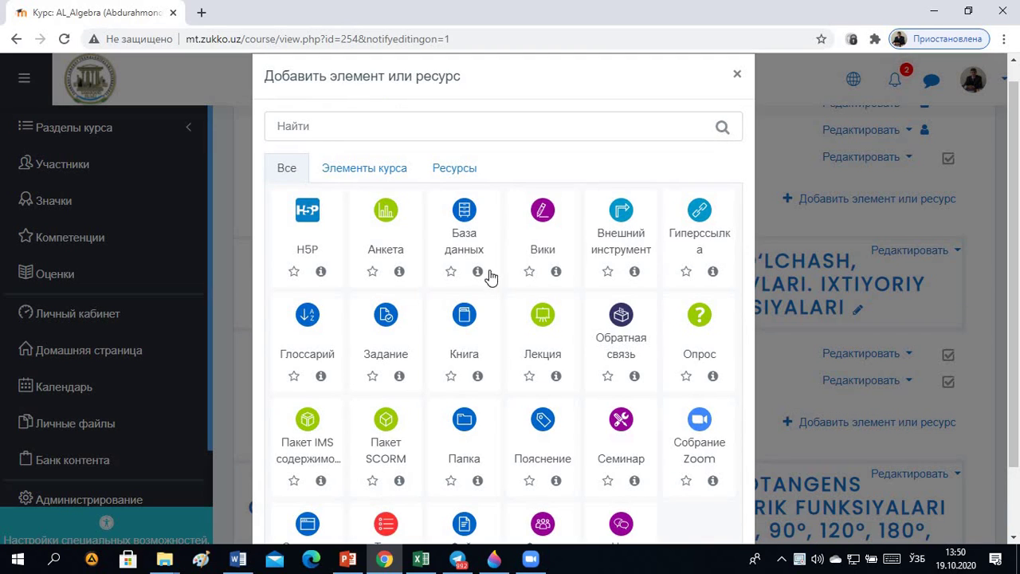
pyautogui.scroll(-1, 482, 279)
pyautogui.scroll(-1, 481, 287)
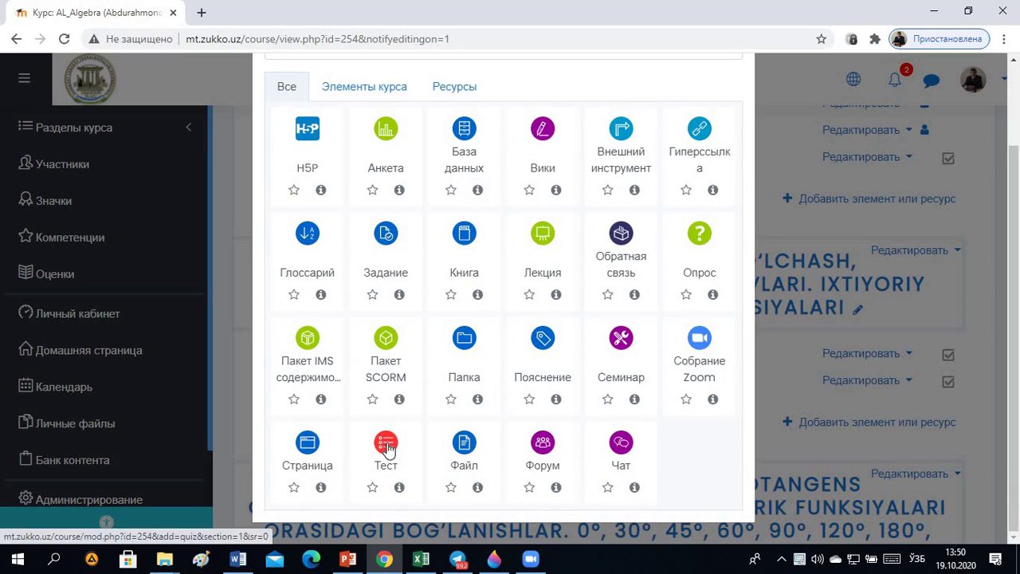
pyautogui.click(388, 448)
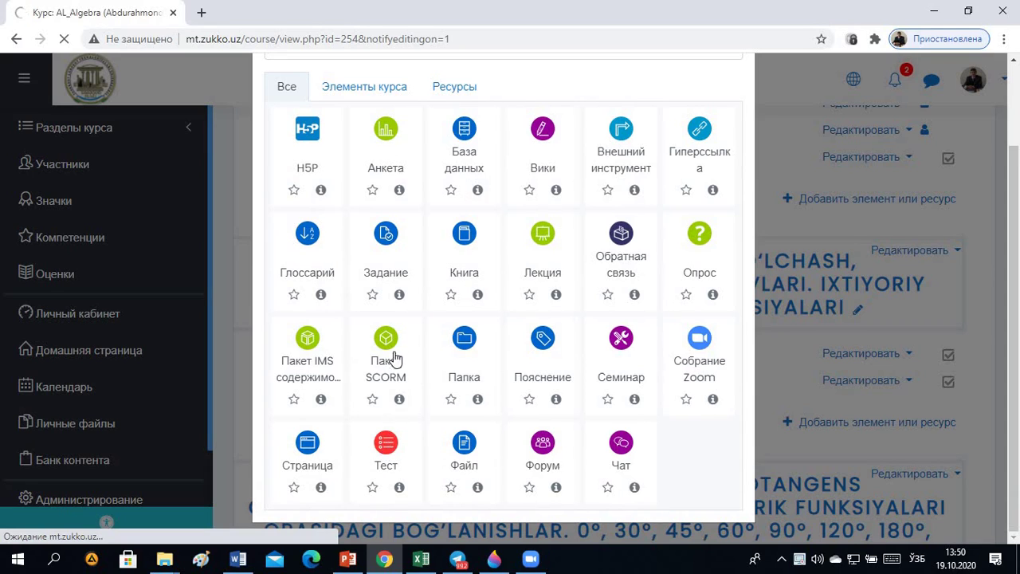
pyautogui.click(385, 446)
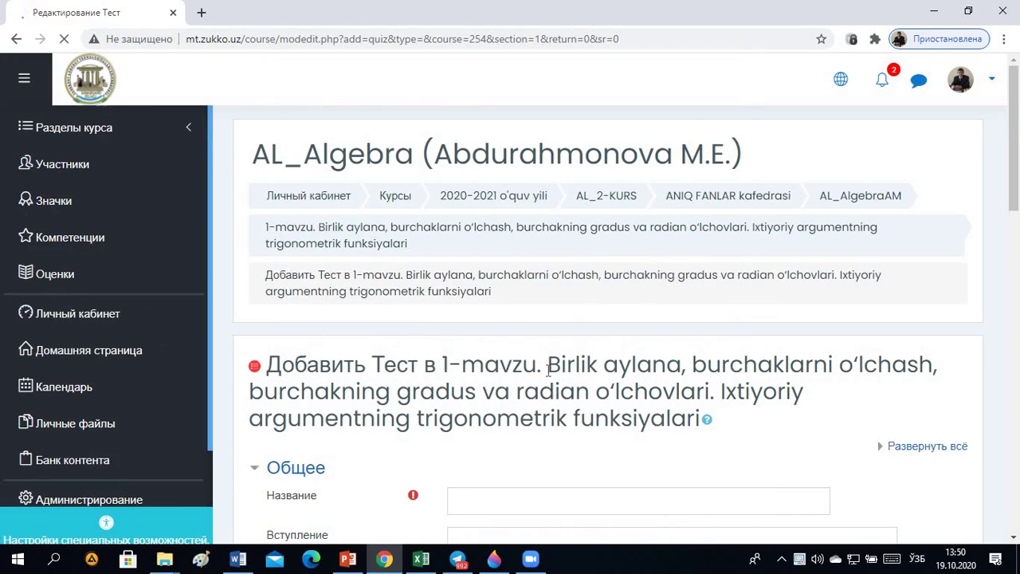
# Step: Name the new test "1-mavzu bo'yicha test"
pyautogui.scroll(-2, 548, 381)
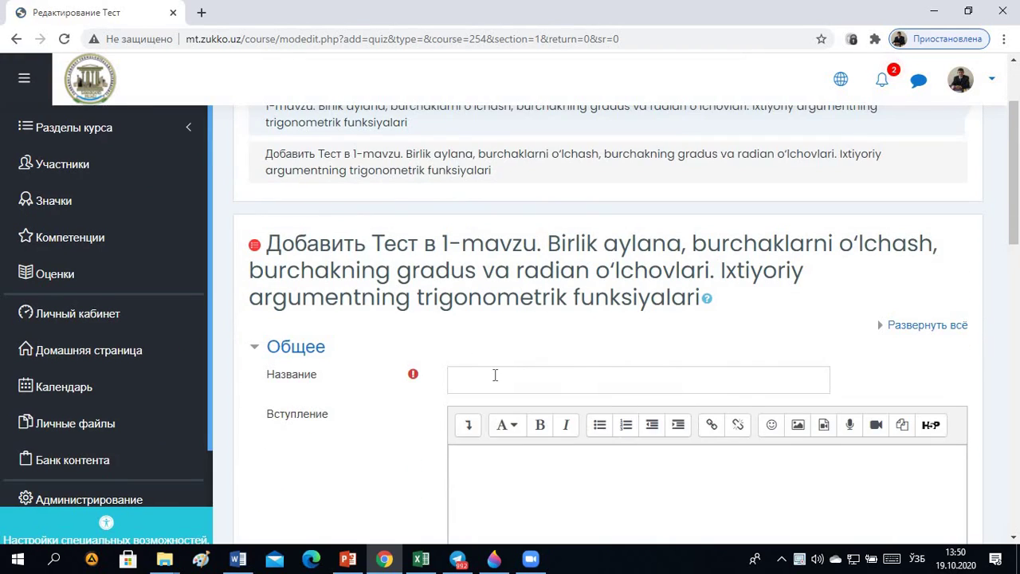
pyautogui.scroll(-2, 478, 319)
pyautogui.scroll(1, 496, 253)
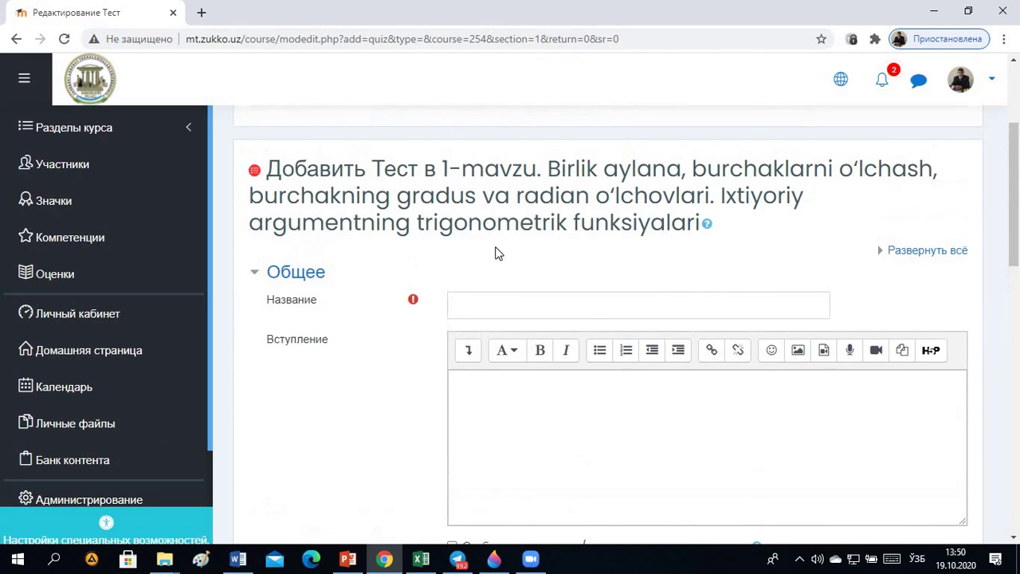
pyautogui.scroll(-2, 522, 313)
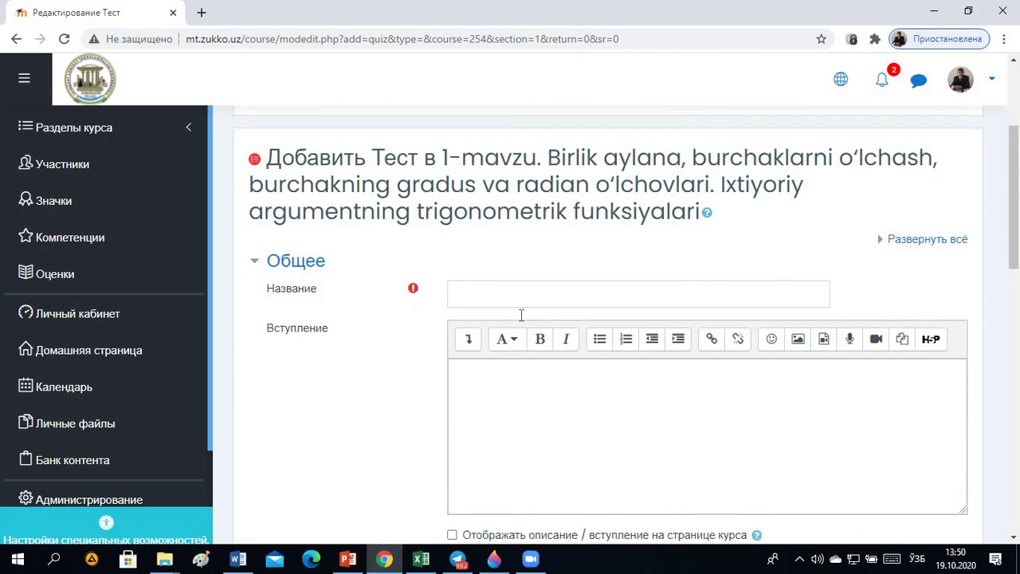
pyautogui.scroll(1, 514, 299)
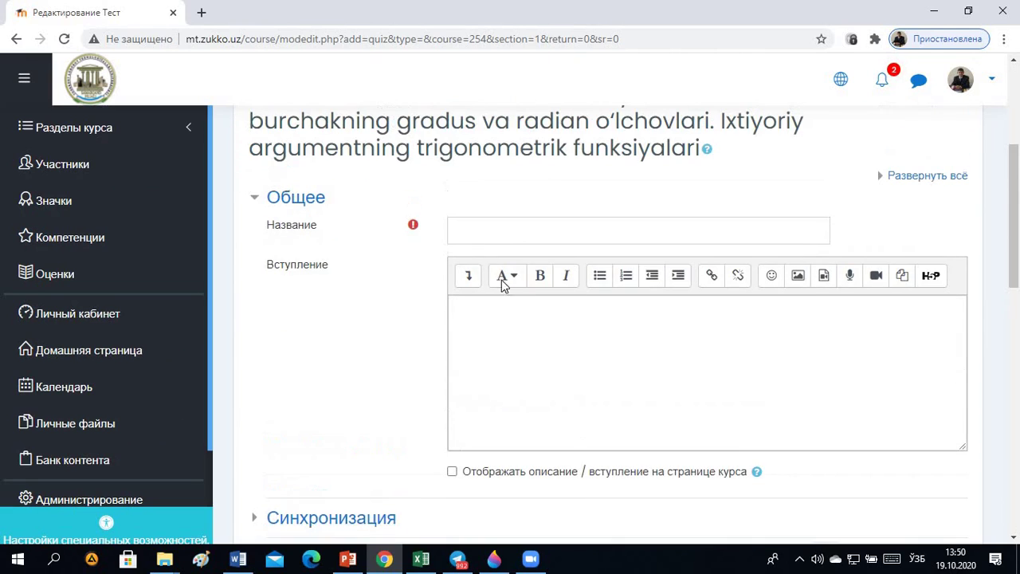
pyautogui.click(484, 227)
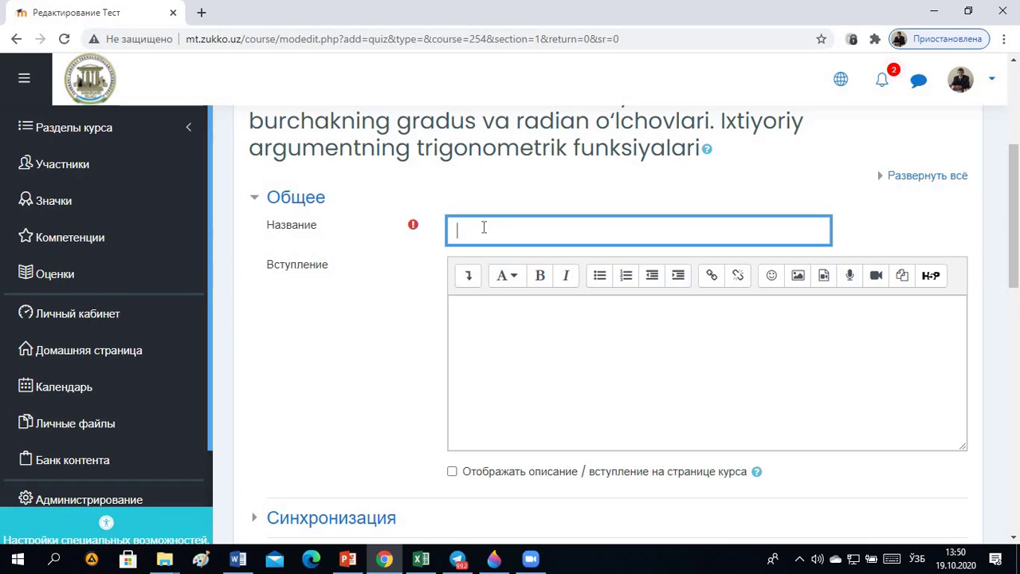
pyautogui.write('1-')
pyautogui.hotkey('alt', 'shift')
pyautogui.write('mavz')
pyautogui.write("u bo'yicha test")
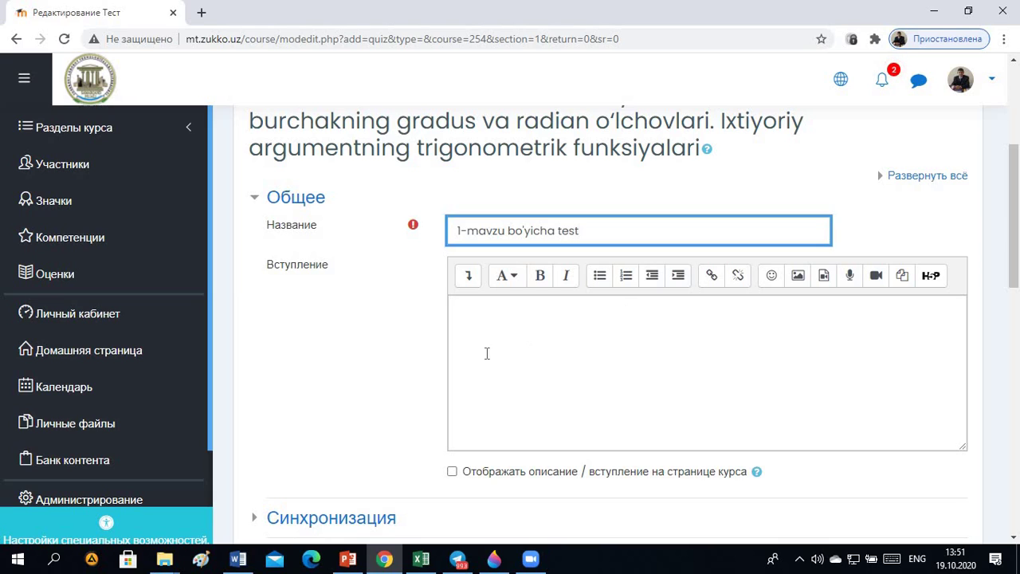
# Step: Enable the testing start date in the Синхронизация settings, using 19 октября 2020, 13:50
pyautogui.click(490, 317)
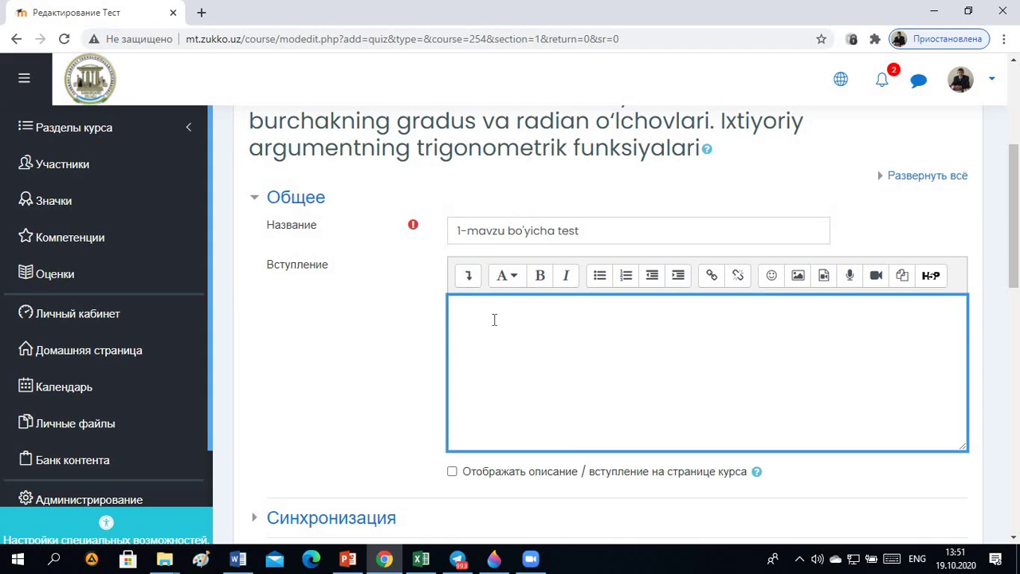
pyautogui.scroll(-1, 536, 328)
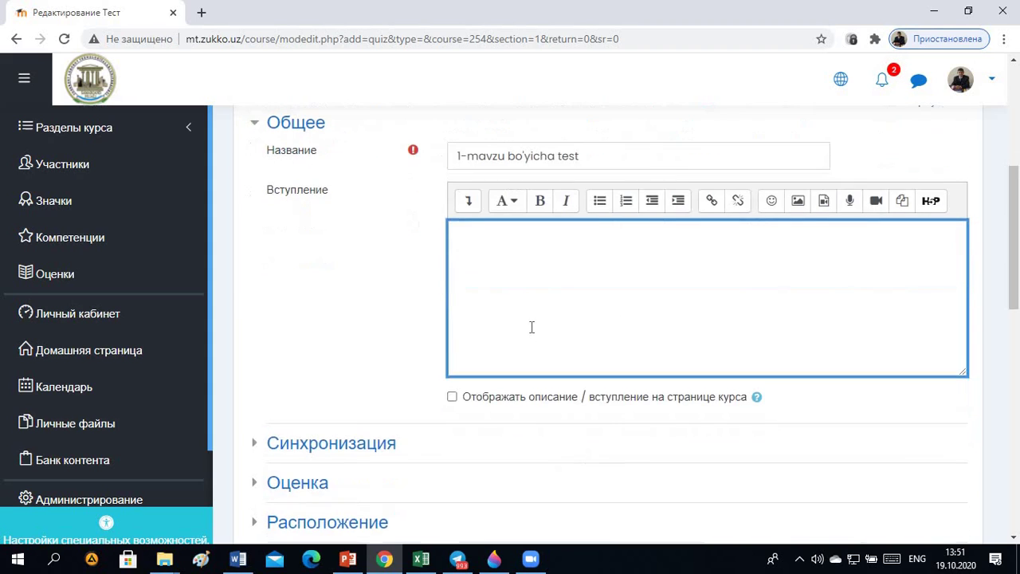
pyautogui.scroll(-2, 534, 319)
pyautogui.scroll(3, 487, 296)
pyautogui.scroll(-1, 443, 316)
pyautogui.scroll(-1, 370, 332)
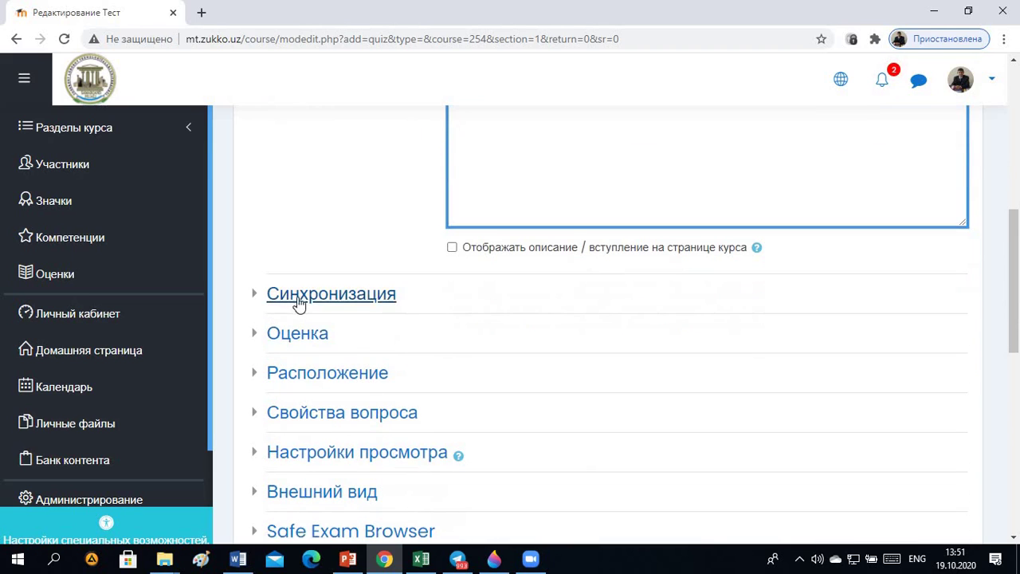
pyautogui.click(252, 300)
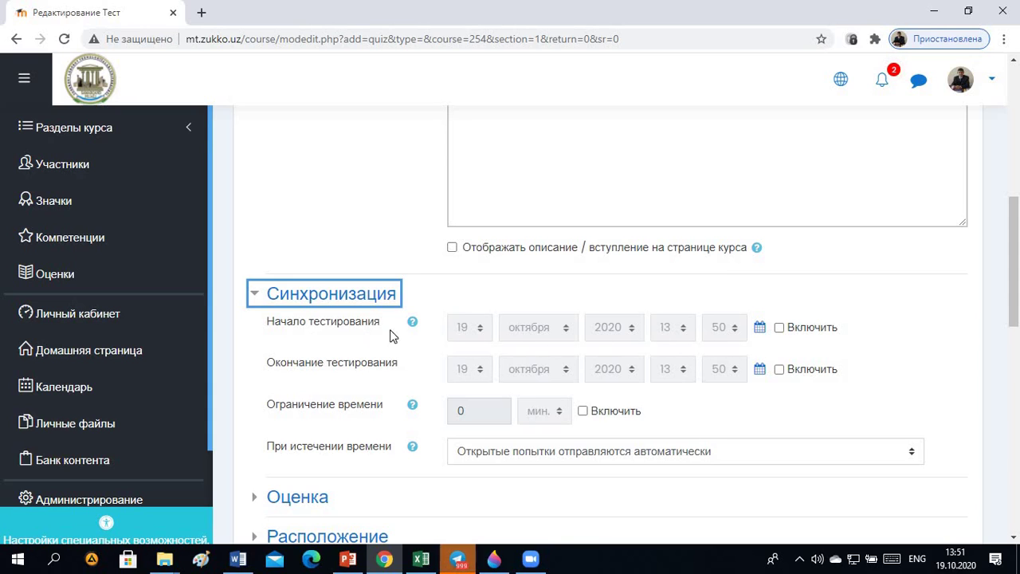
pyautogui.click(779, 328)
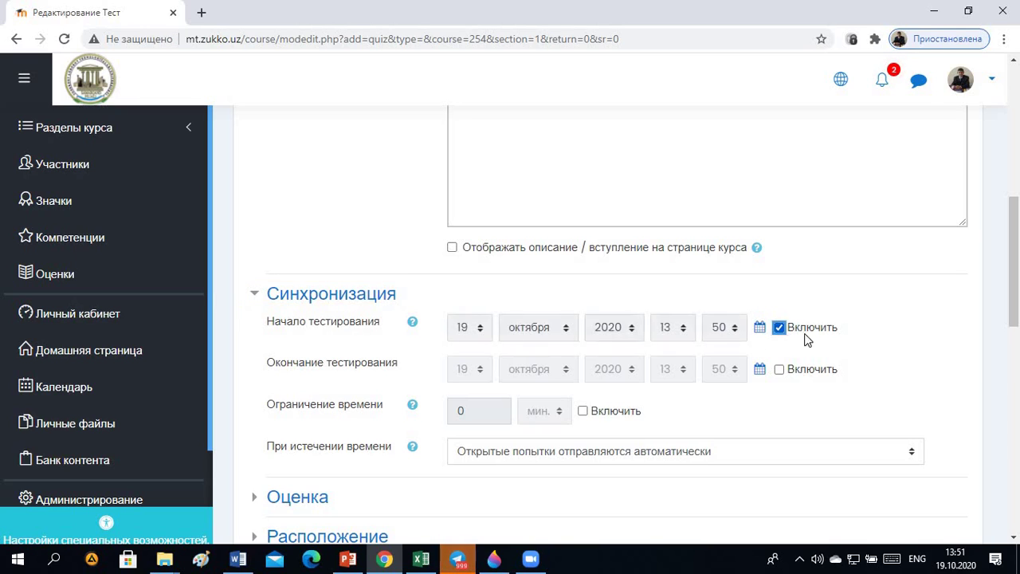
pyautogui.click(481, 330)
pyautogui.click(481, 330)
pyautogui.click(567, 331)
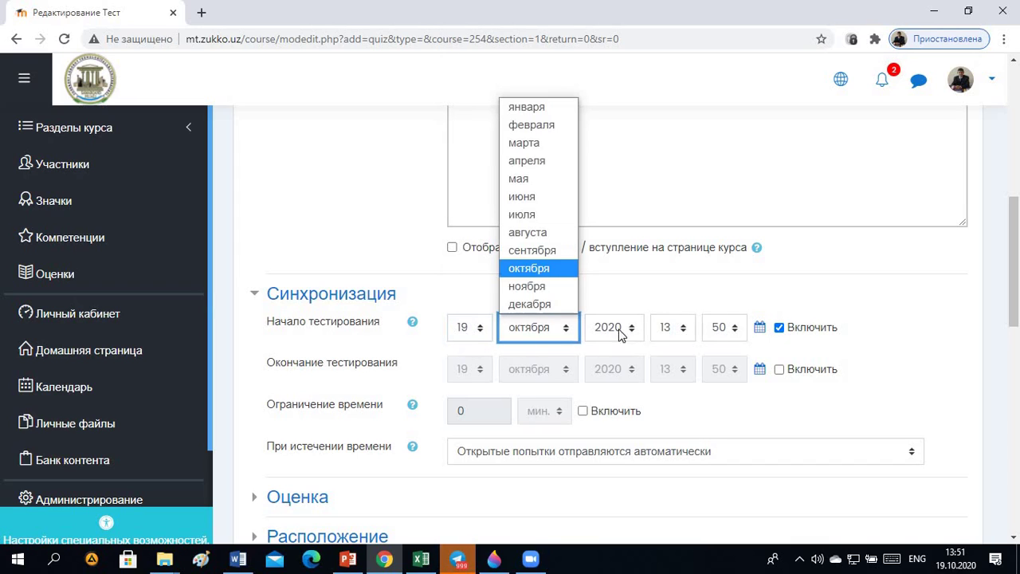
pyautogui.click(558, 333)
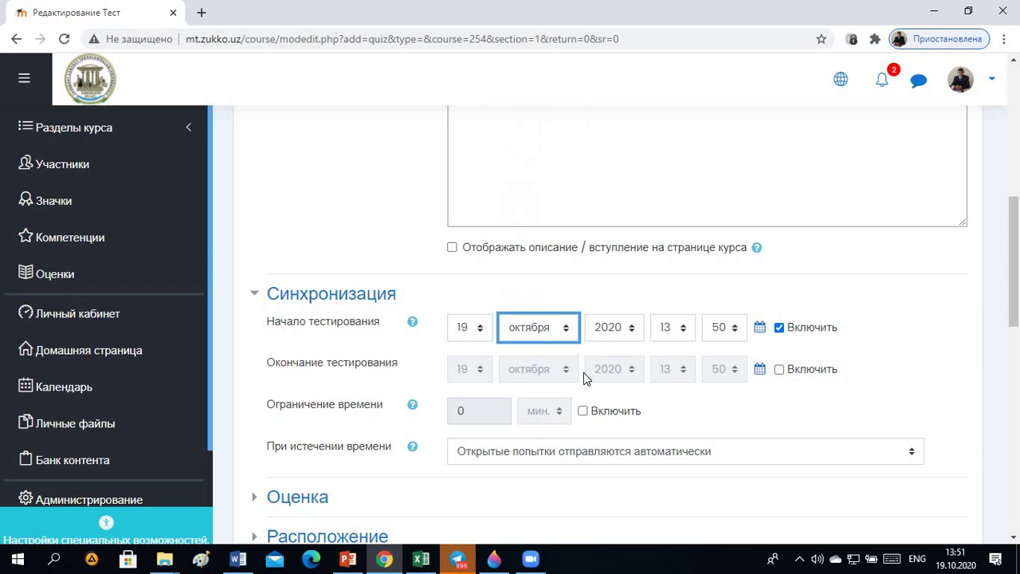
# Step: Enable the testing end date and set its day to 28 октября 2020
pyautogui.click(779, 371)
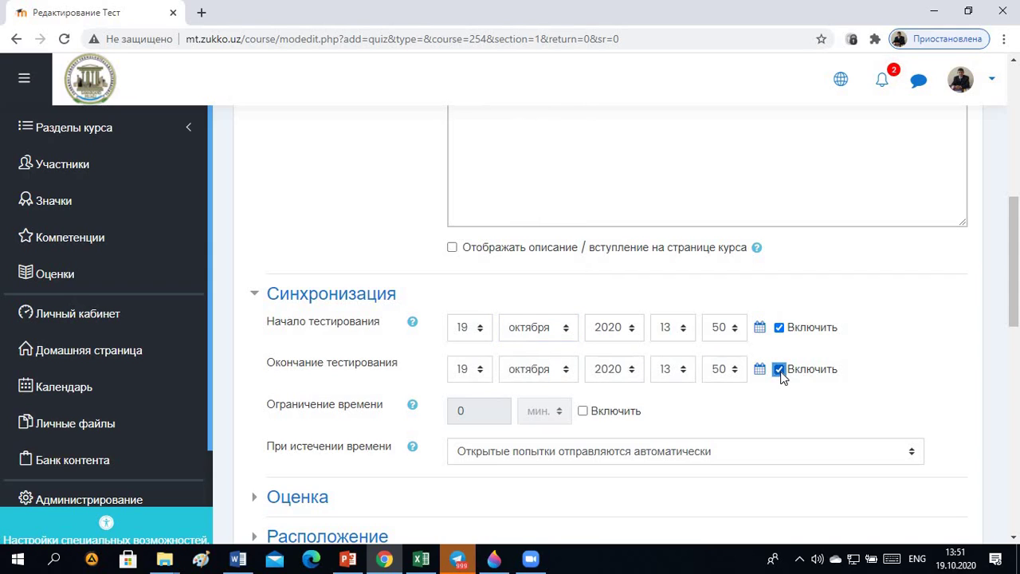
pyautogui.click(483, 374)
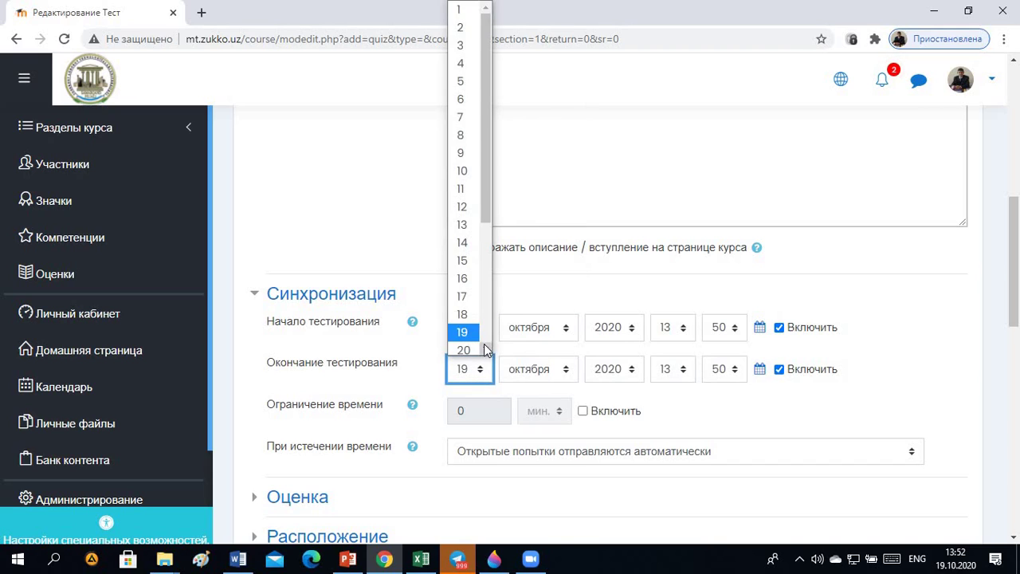
pyautogui.click(486, 350)
pyautogui.scroll(-2, 485, 350)
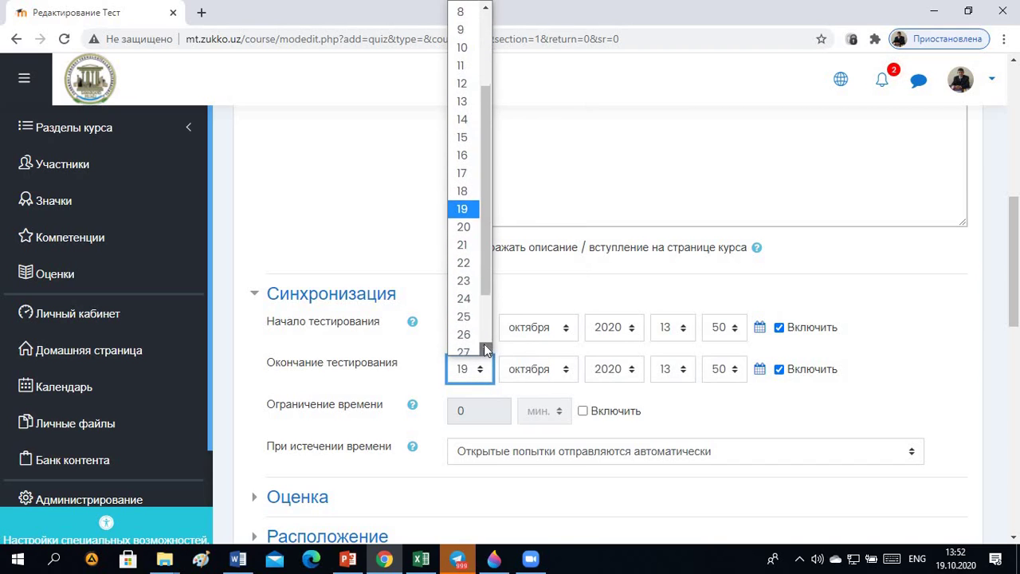
pyautogui.click(481, 322)
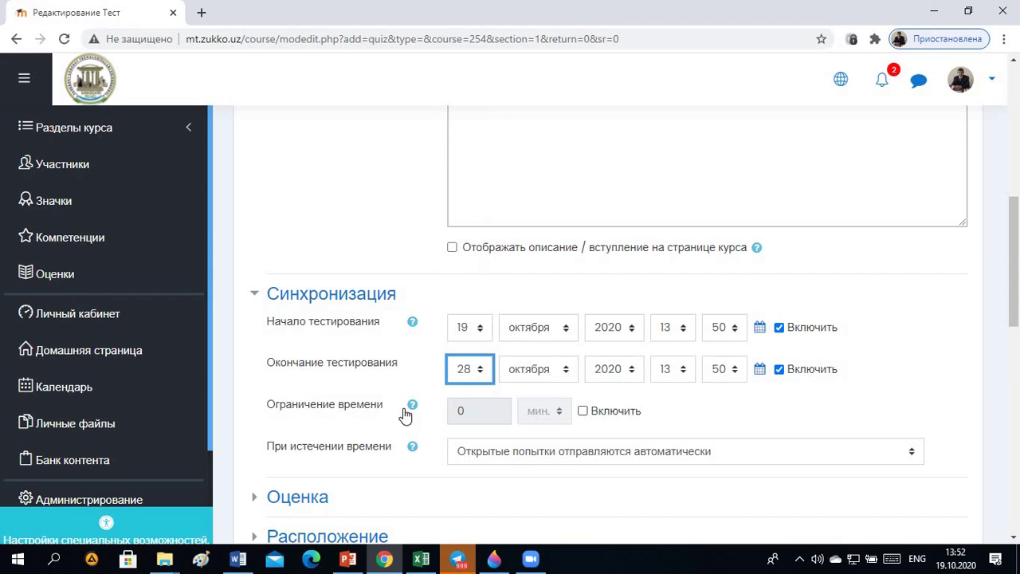
# Step: Enable the test's time limit and set it to 10 minutes (мин.)
pyautogui.click(583, 412)
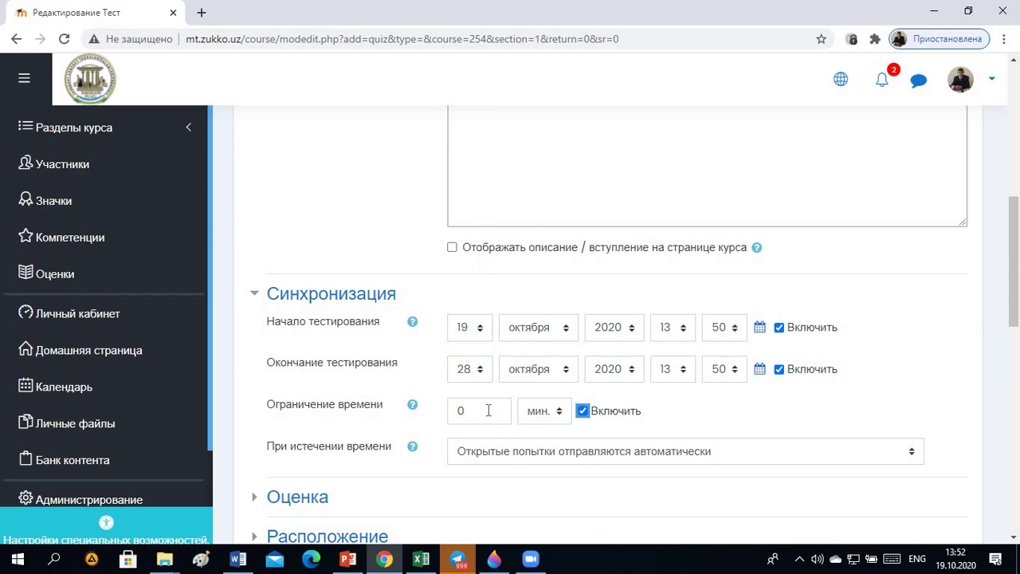
pyautogui.doubleClick(458, 414)
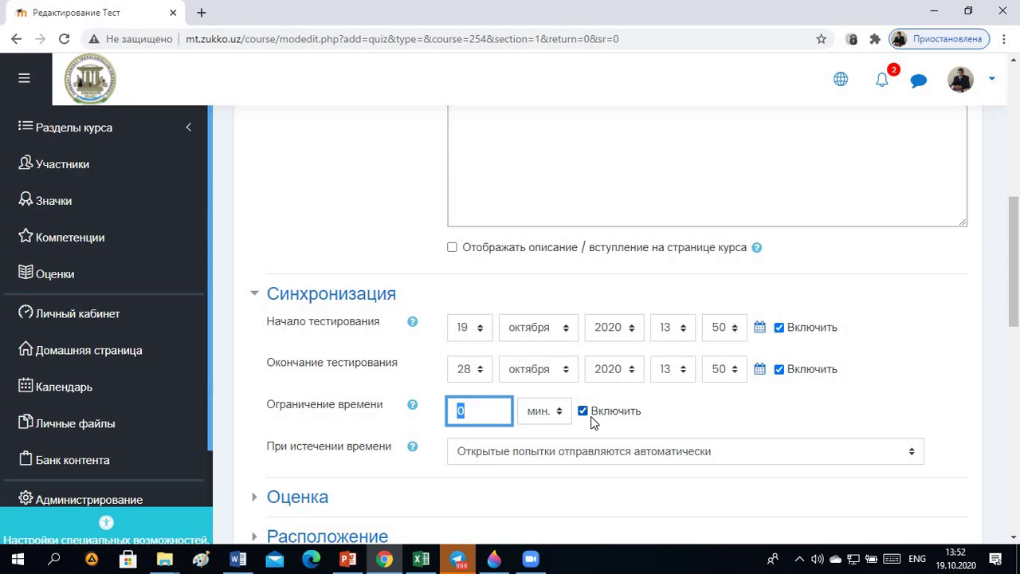
pyautogui.write('1')
pyautogui.click(562, 411)
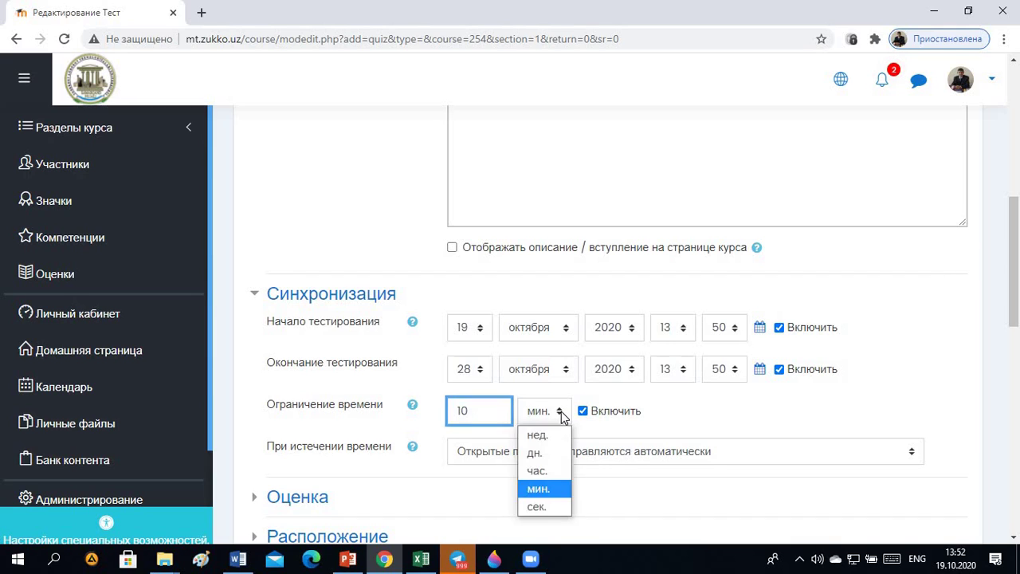
pyautogui.click(545, 488)
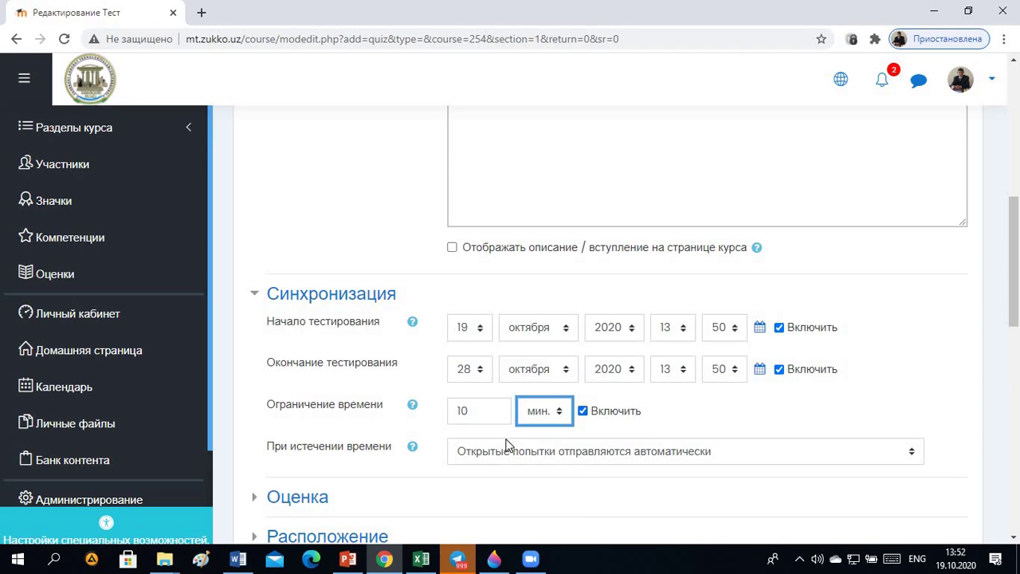
# Step: Look over the remaining settings sections, save the test and return to the course page
pyautogui.scroll(-2, 487, 475)
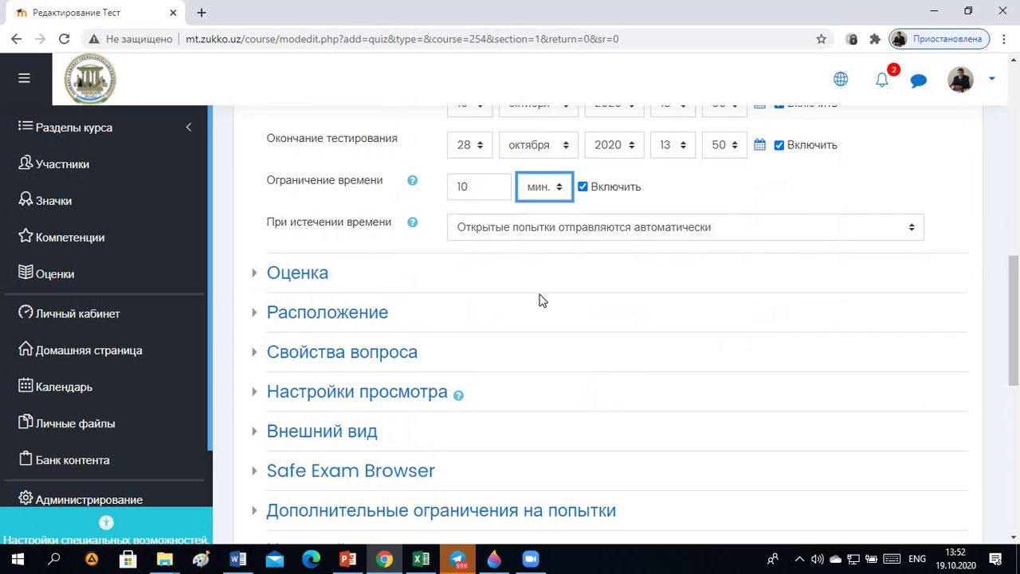
pyautogui.scroll(-1, 547, 294)
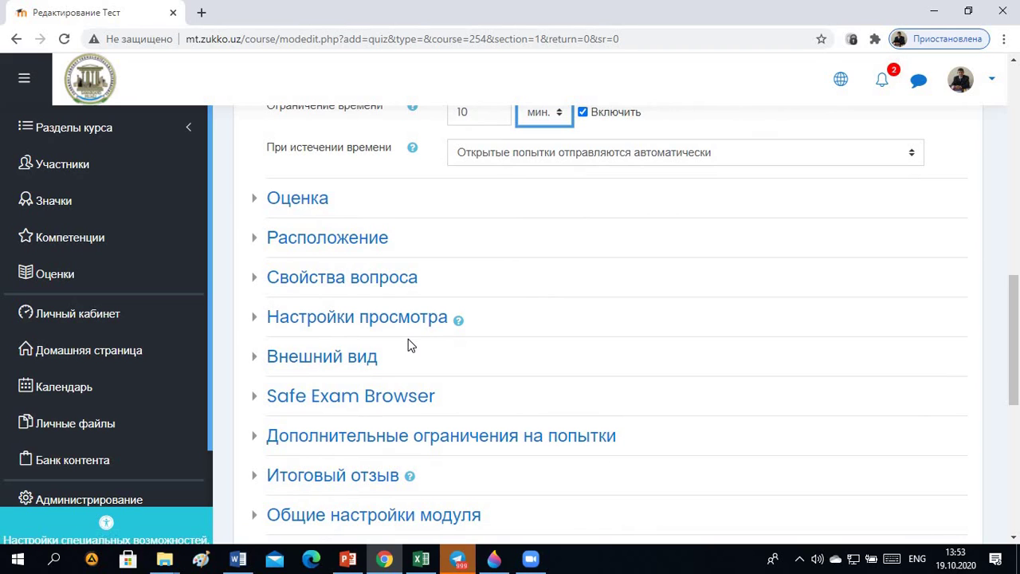
pyautogui.scroll(-2, 479, 337)
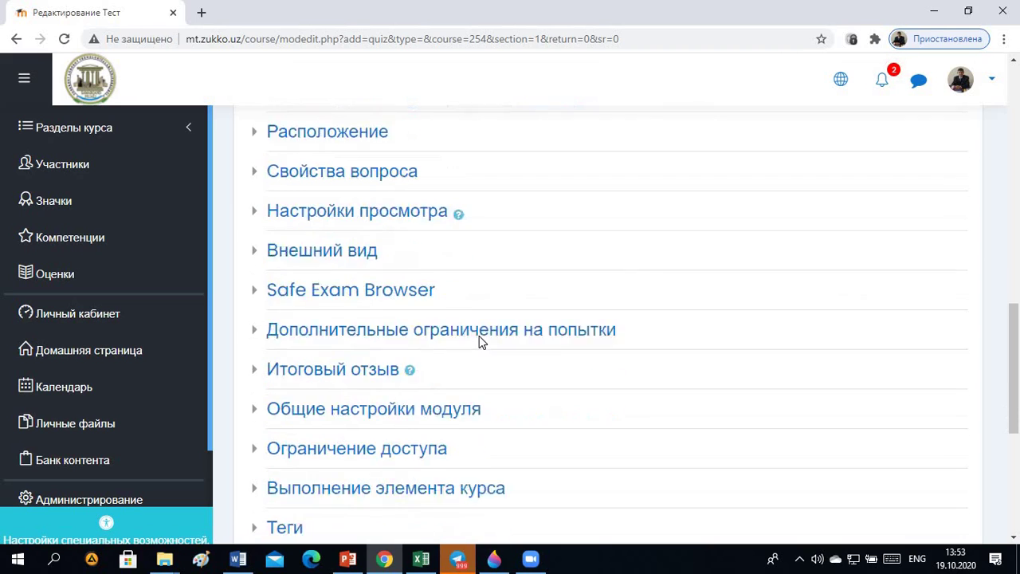
pyautogui.scroll(2, 482, 291)
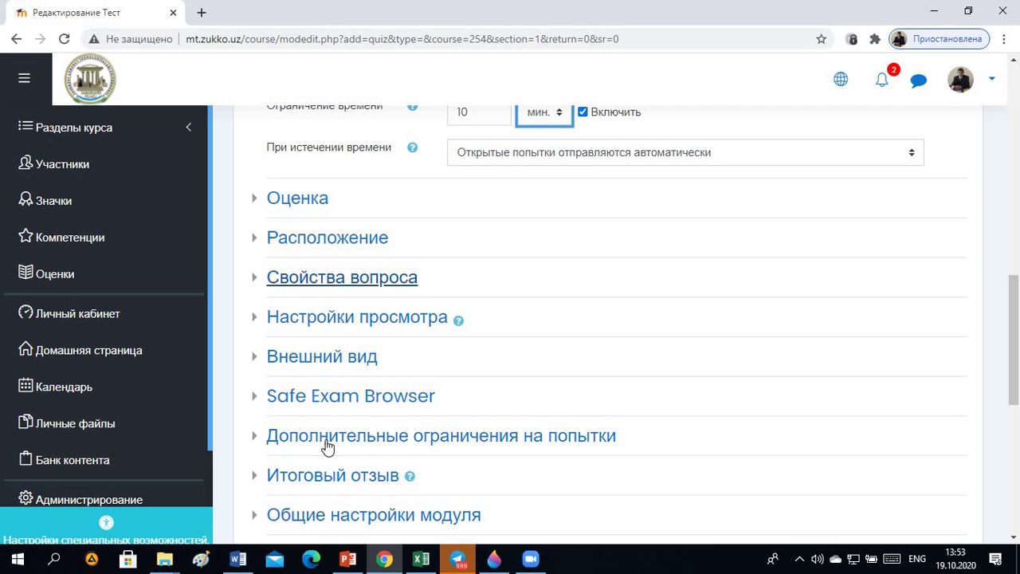
pyautogui.scroll(-3, 342, 474)
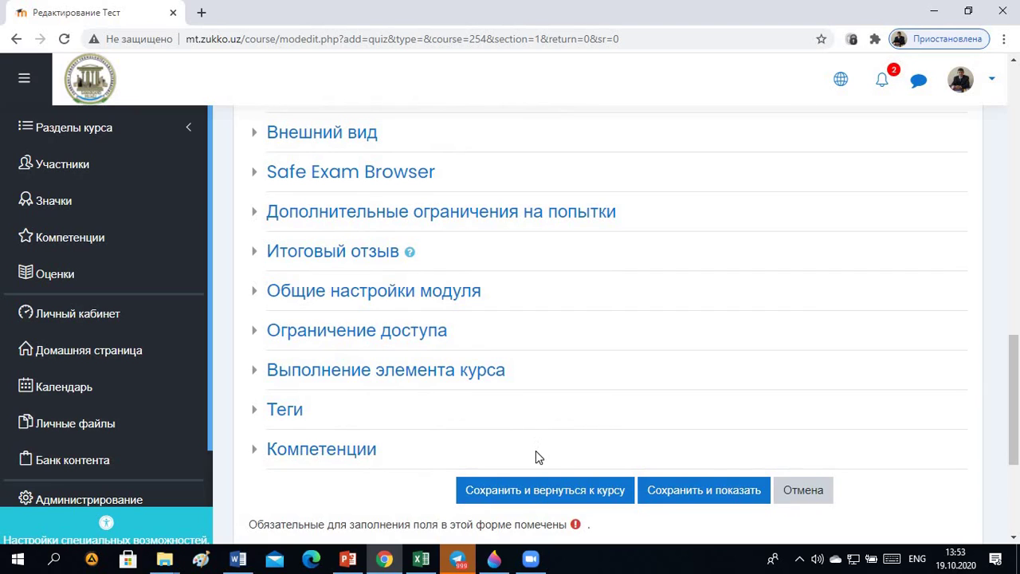
pyautogui.click(547, 496)
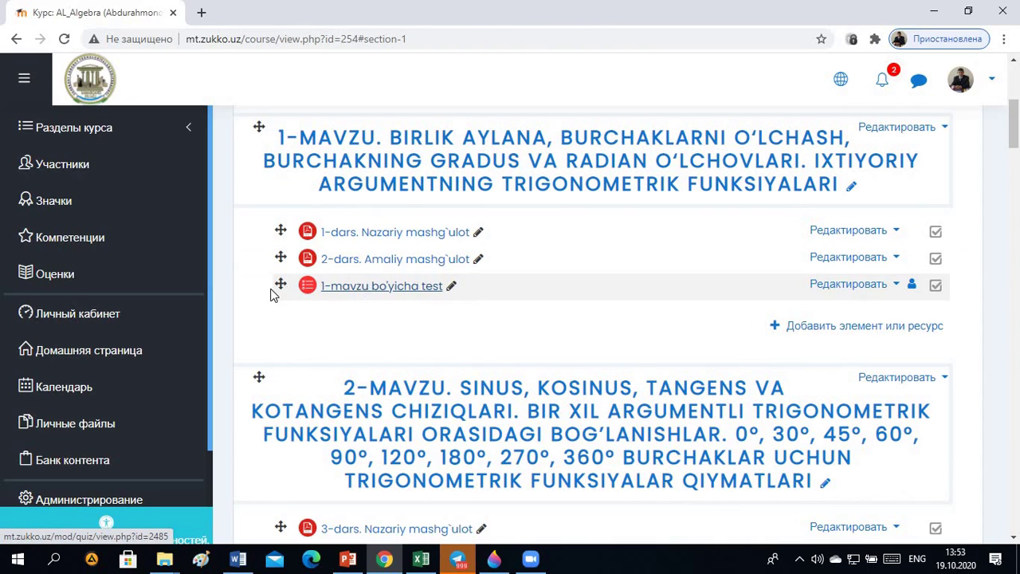
# Step: Open "1-mavzu bo'yicha test" from the course page and go to its question editing page
pyautogui.click(381, 288)
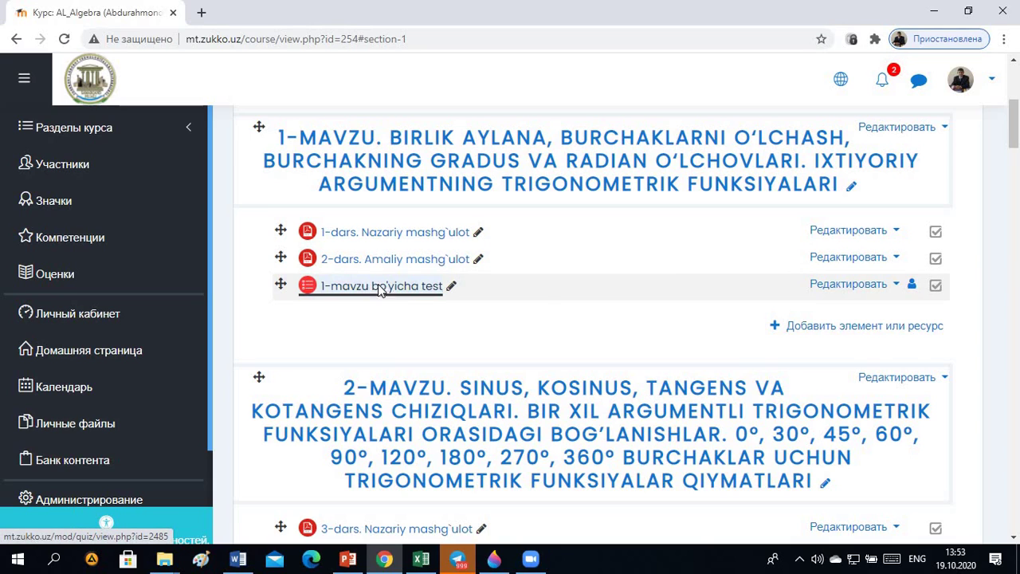
pyautogui.scroll(-2, 526, 319)
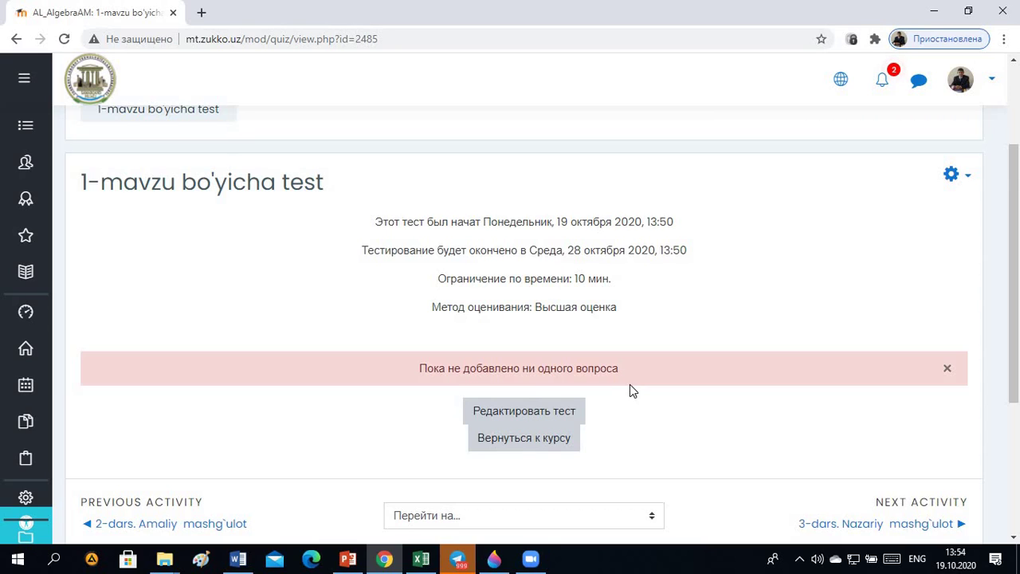
pyautogui.click(529, 412)
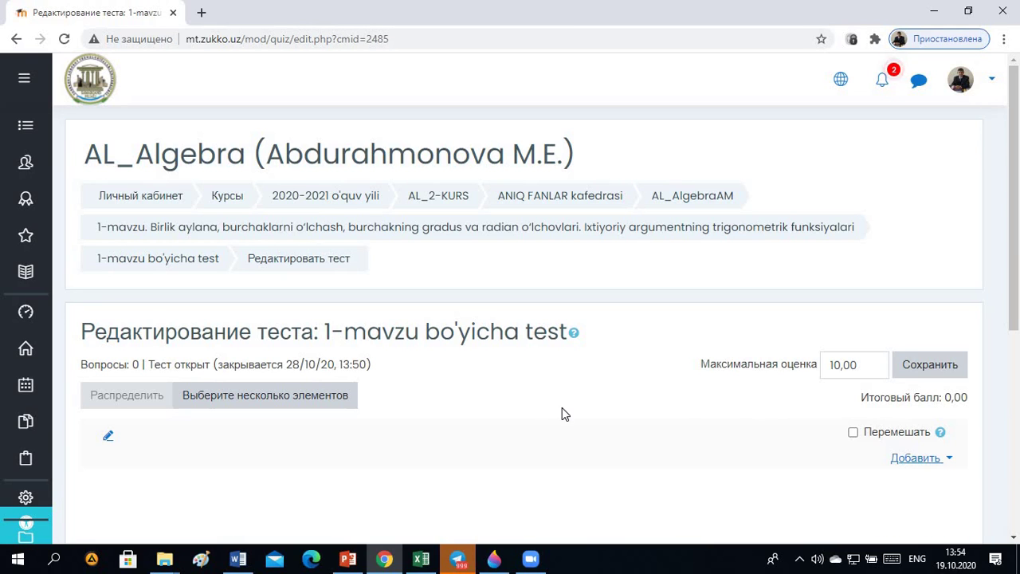
pyautogui.scroll(-2, 562, 407)
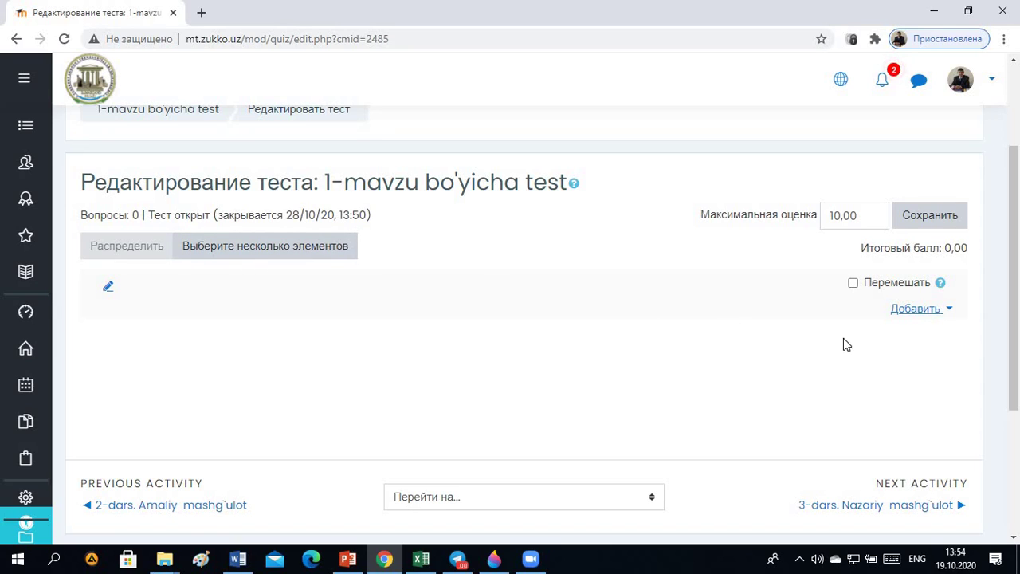
# Step: Add a new question of the type Множественный выбор to the test
pyautogui.click(949, 310)
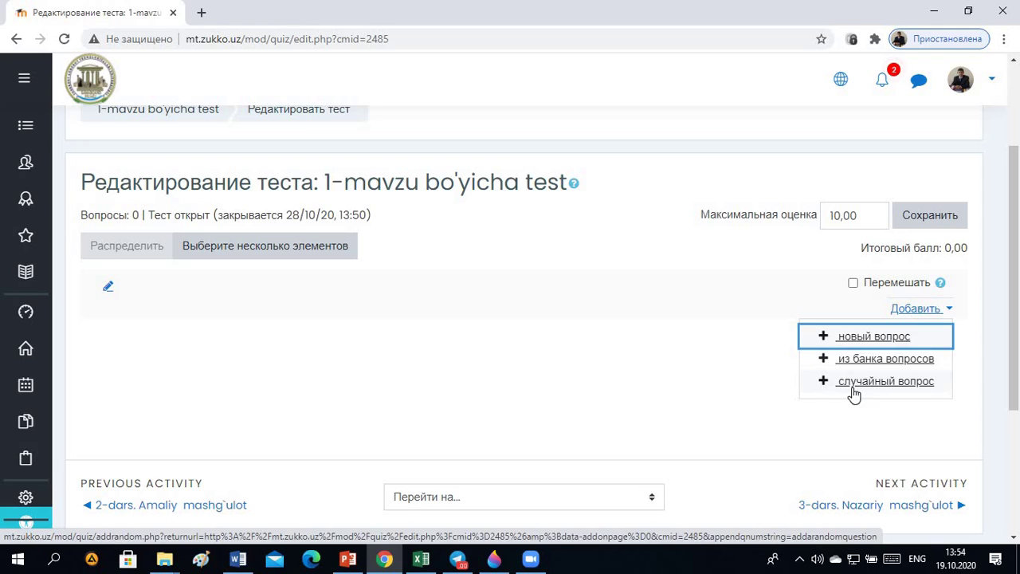
pyautogui.click(857, 338)
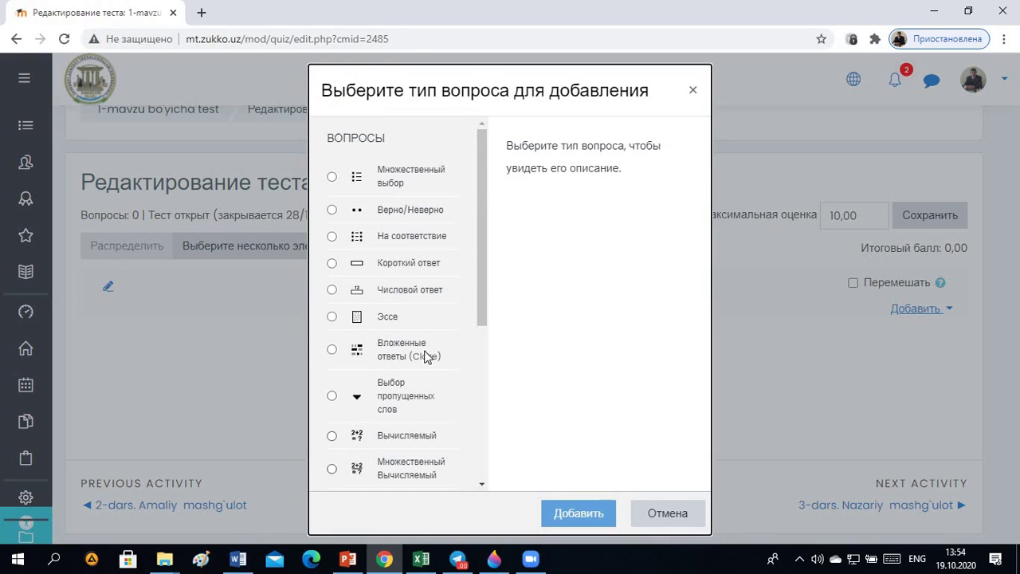
pyautogui.moveTo(484, 168); pyautogui.dragTo(467, 363)
pyautogui.moveTo(481, 313); pyautogui.dragTo(483, 154)
pyautogui.moveTo(486, 269); pyautogui.dragTo(479, 433)
pyautogui.moveTo(478, 386); pyautogui.dragTo(449, 223)
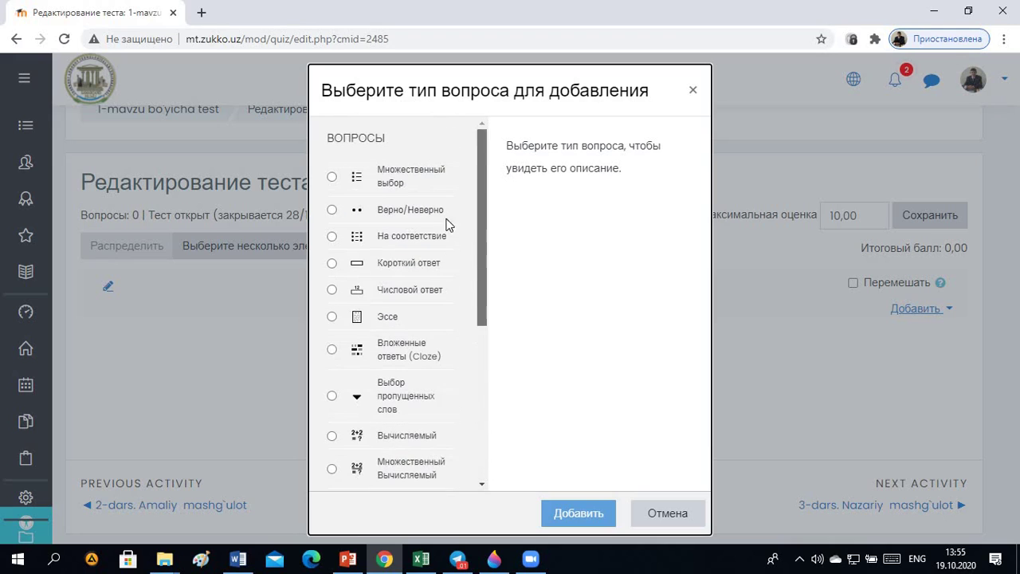
pyautogui.click(334, 177)
pyautogui.click(575, 503)
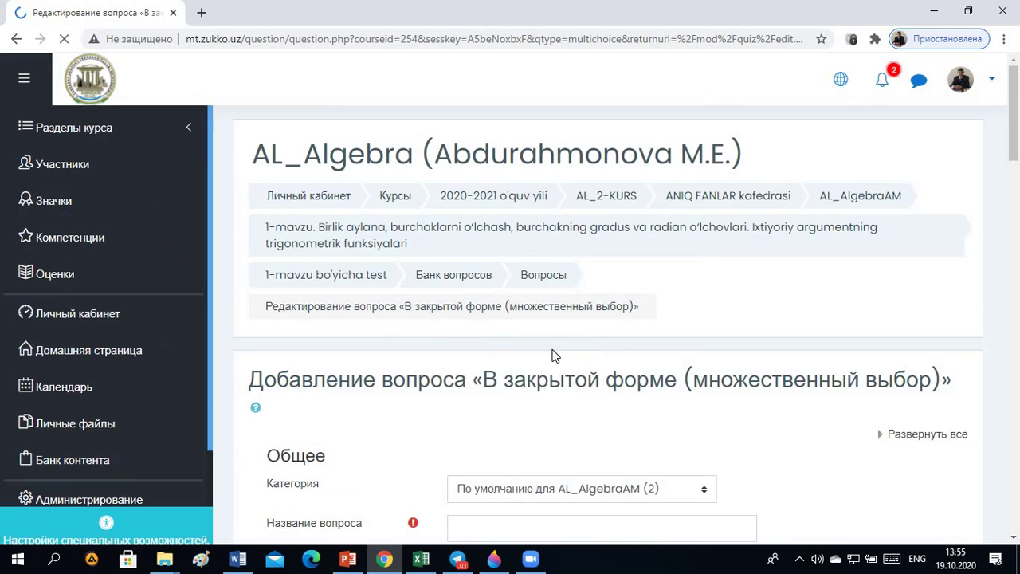
# Step: Name the new multiple-choice question "1.1"
pyautogui.scroll(-2, 550, 352)
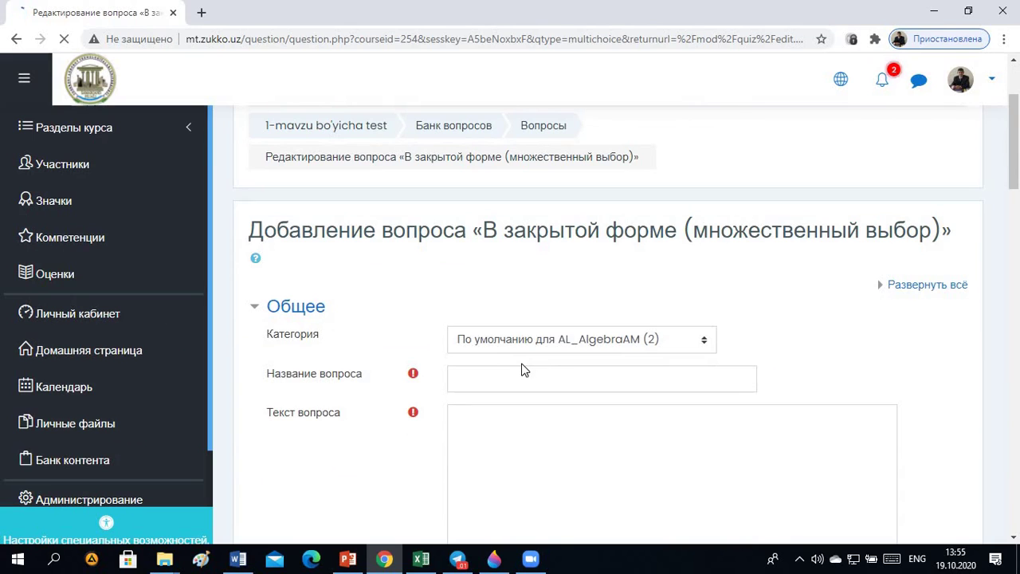
pyautogui.scroll(-2, 386, 338)
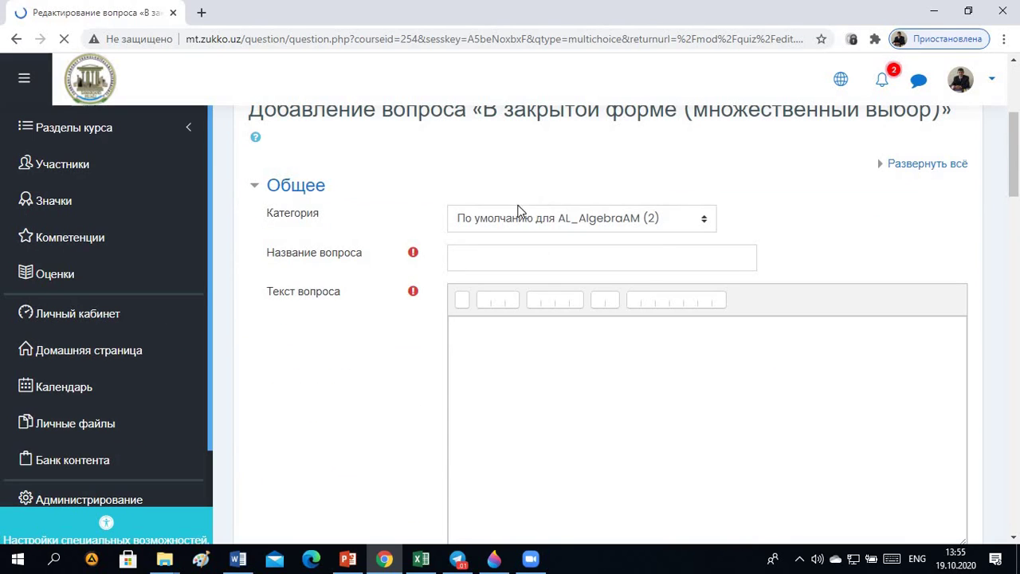
pyautogui.scroll(2, 344, 263)
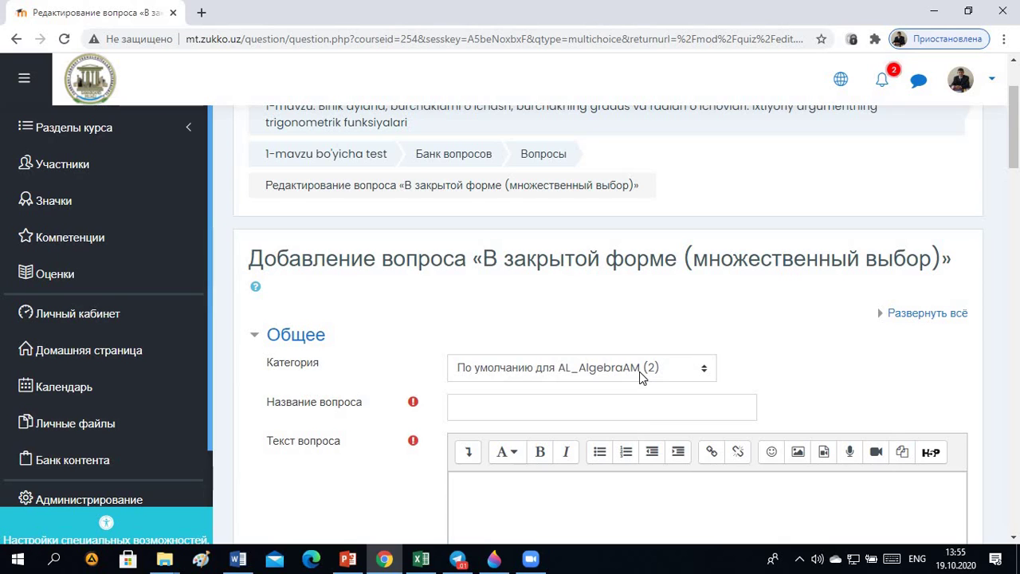
pyautogui.scroll(2, 638, 326)
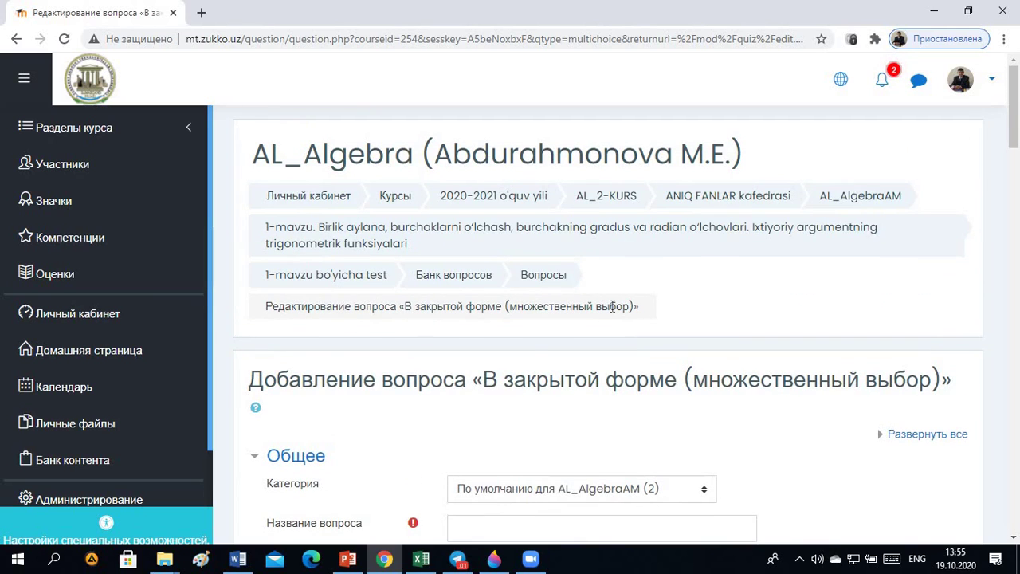
pyautogui.scroll(-2, 664, 411)
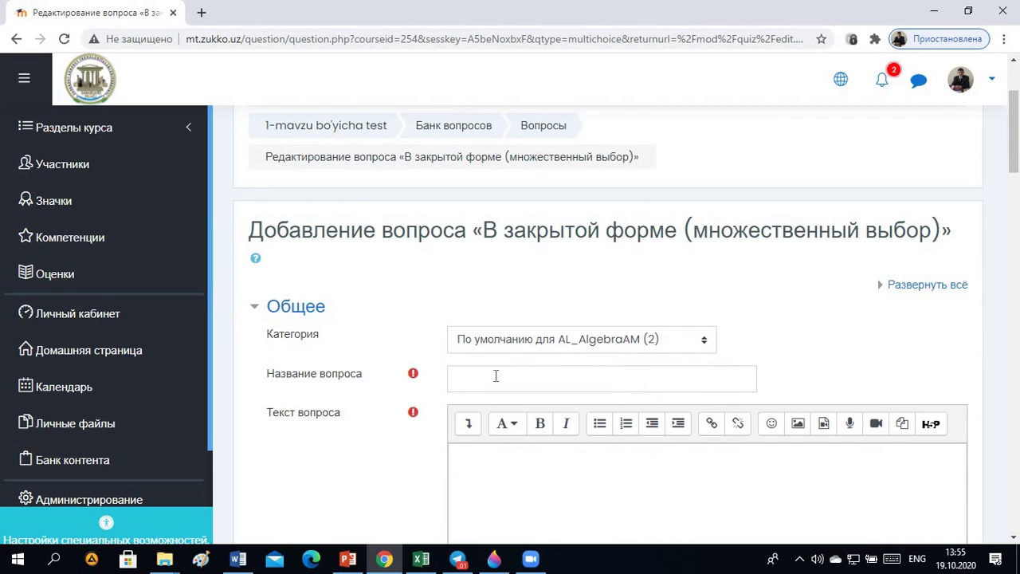
pyautogui.click(499, 377)
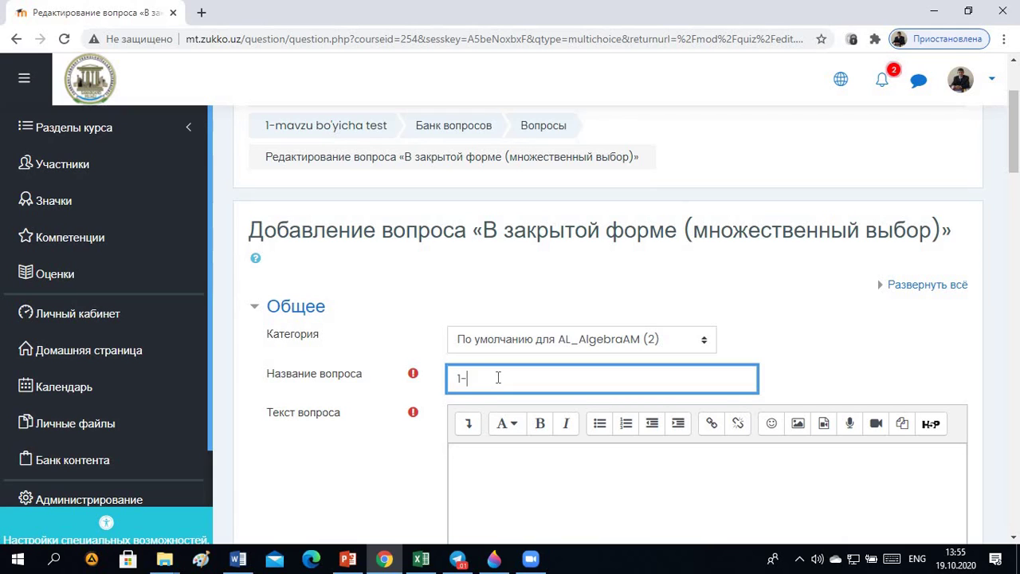
pyautogui.write('mavzu 1-savol')
pyautogui.press('BackSpace')
pyautogui.press('BackSpace')
pyautogui.press('BackSpace')
pyautogui.press('BackSpace')
pyautogui.press('BackSpace')
pyautogui.press('BackSpace')
pyautogui.press('BackSpace')
pyautogui.press('BackSpace')
pyautogui.press('BackSpace')
pyautogui.press('BackSpace')
pyautogui.press('BackSpace')
pyautogui.write('1.1')
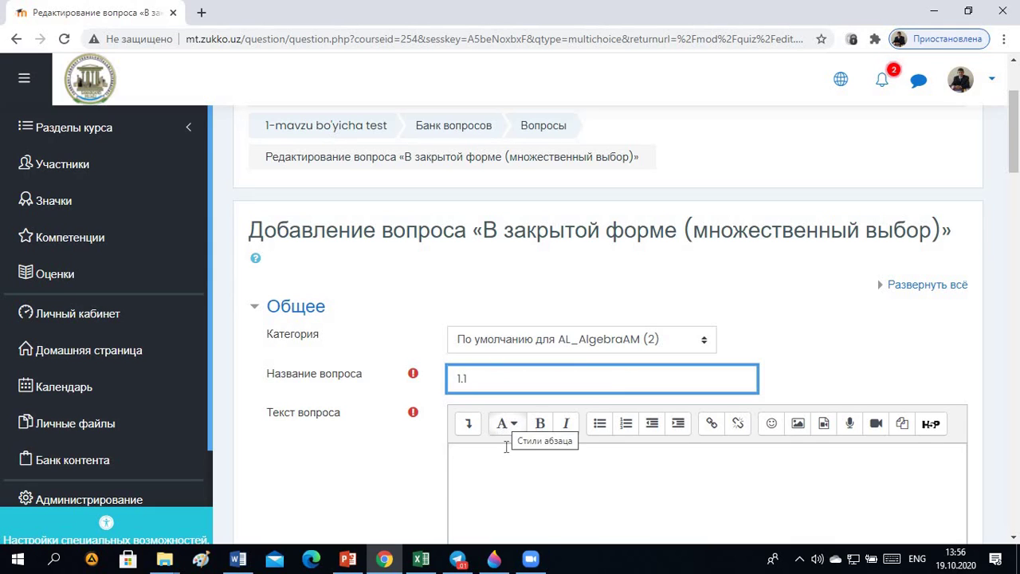
# Step: Copy the first question's text, without its answers, from the Word document and paste it into the question text in Moodle
pyautogui.click(580, 455)
pyautogui.scroll(-3, 576, 451)
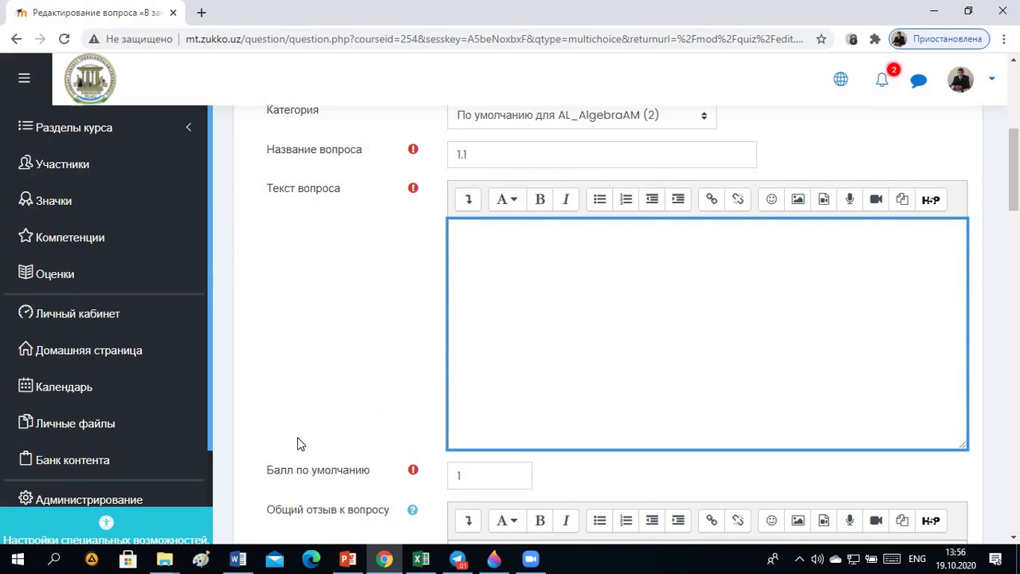
pyautogui.click(239, 560)
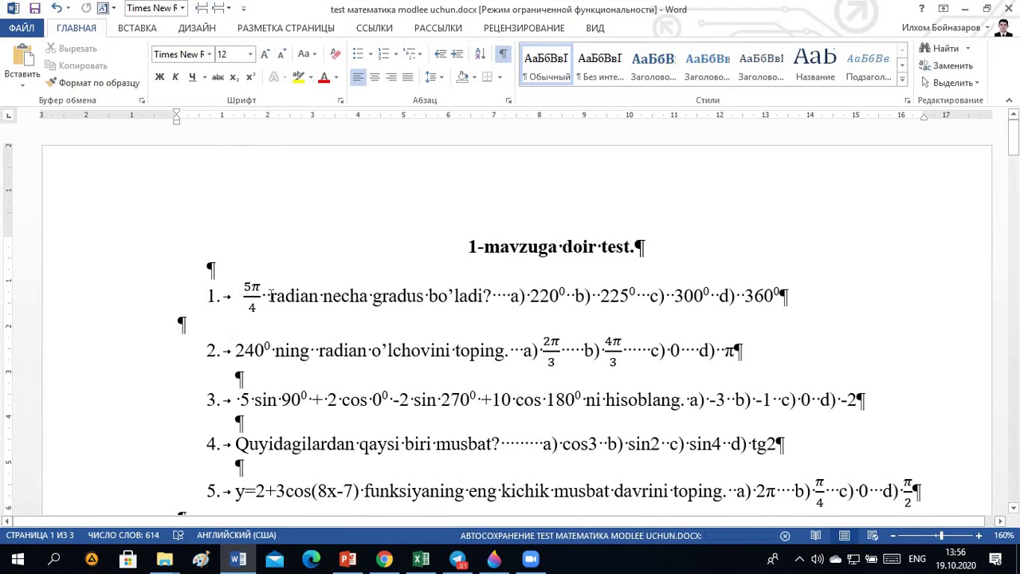
pyautogui.moveTo(239, 296); pyautogui.dragTo(492, 299)
pyautogui.hotkey('ctrl', 'c')
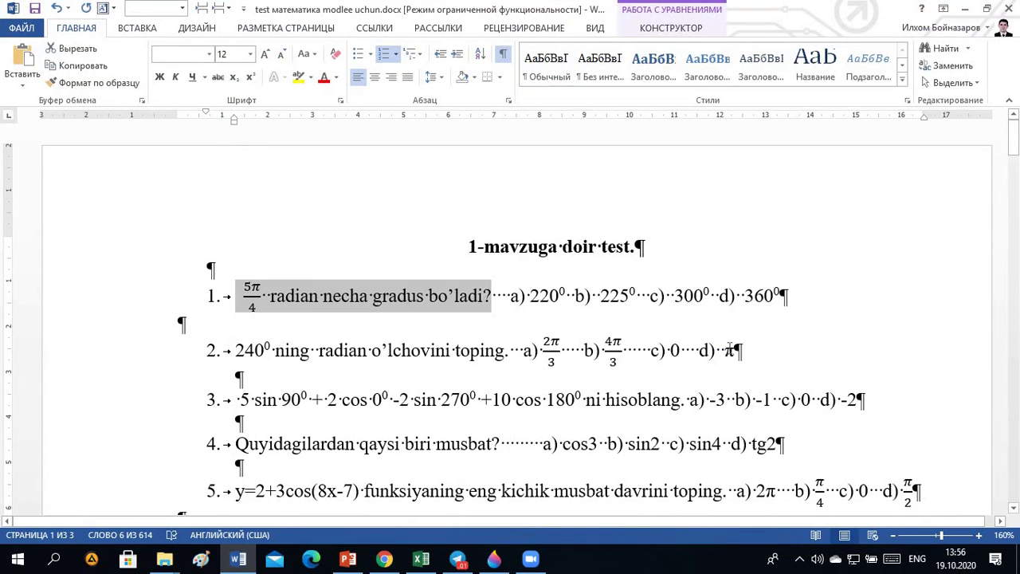
pyautogui.click(385, 559)
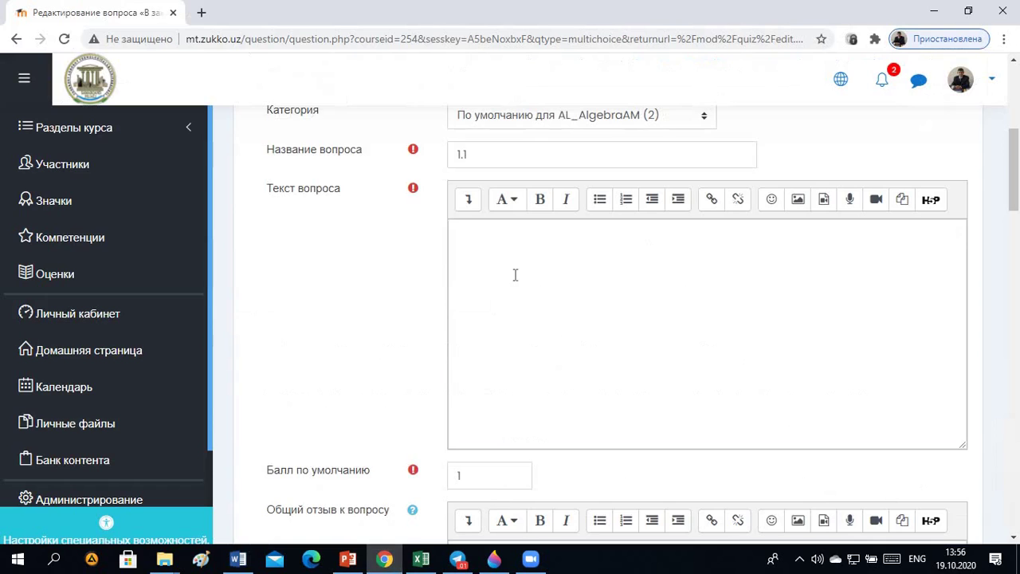
pyautogui.click(498, 263)
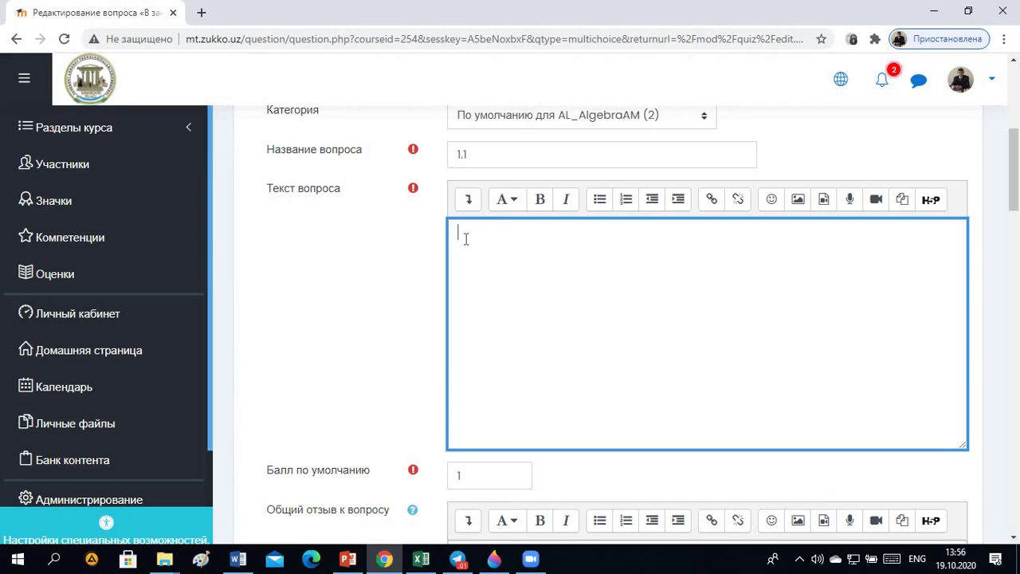
pyautogui.hotkey('ctrl', 'v')
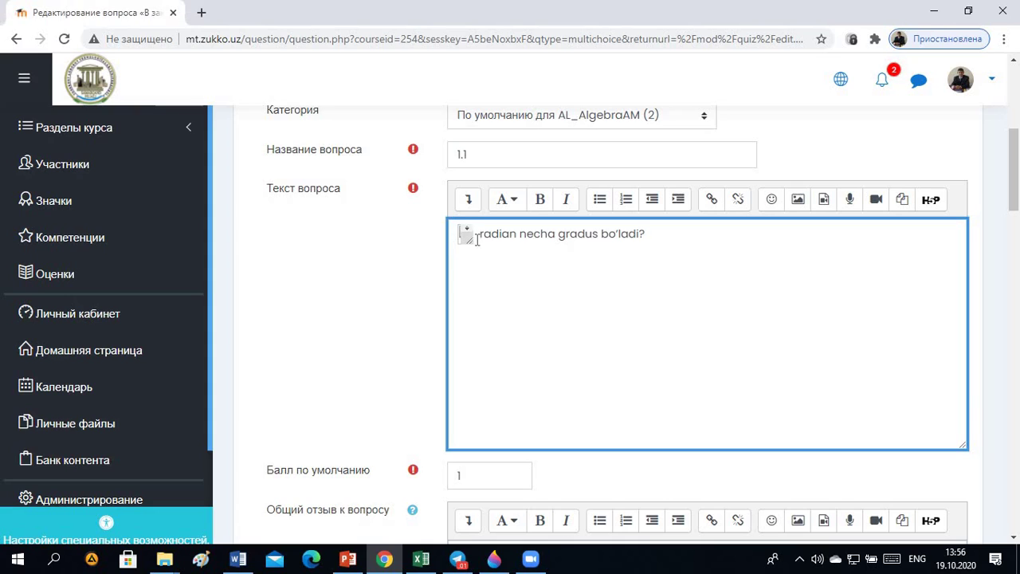
# Step: Try to enlarge the image pasted for the fraction and compare it with the original formula in the Word document
pyautogui.click(502, 234)
pyautogui.click(469, 236)
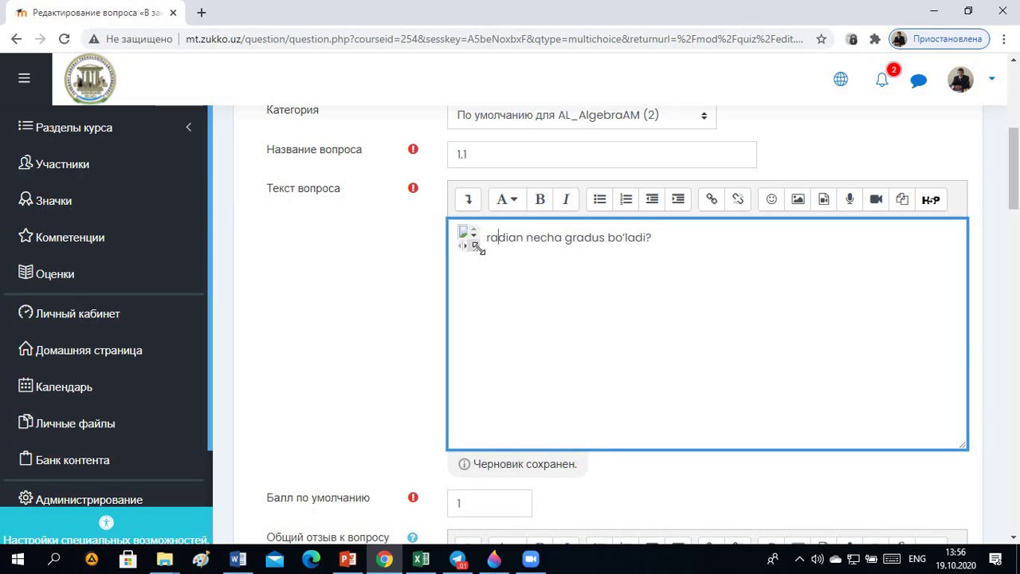
pyautogui.moveTo(478, 249); pyautogui.dragTo(488, 255)
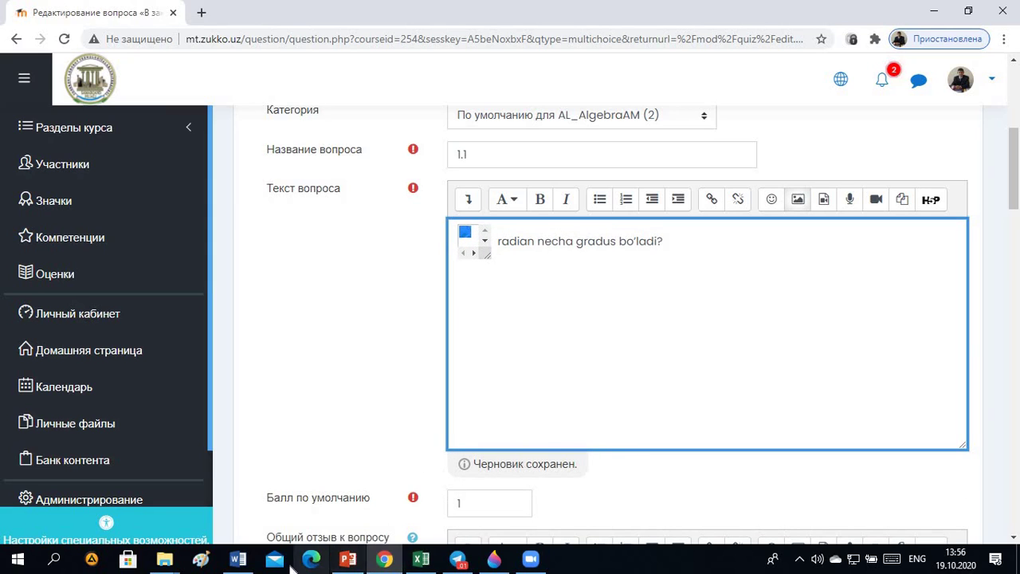
pyautogui.click(237, 559)
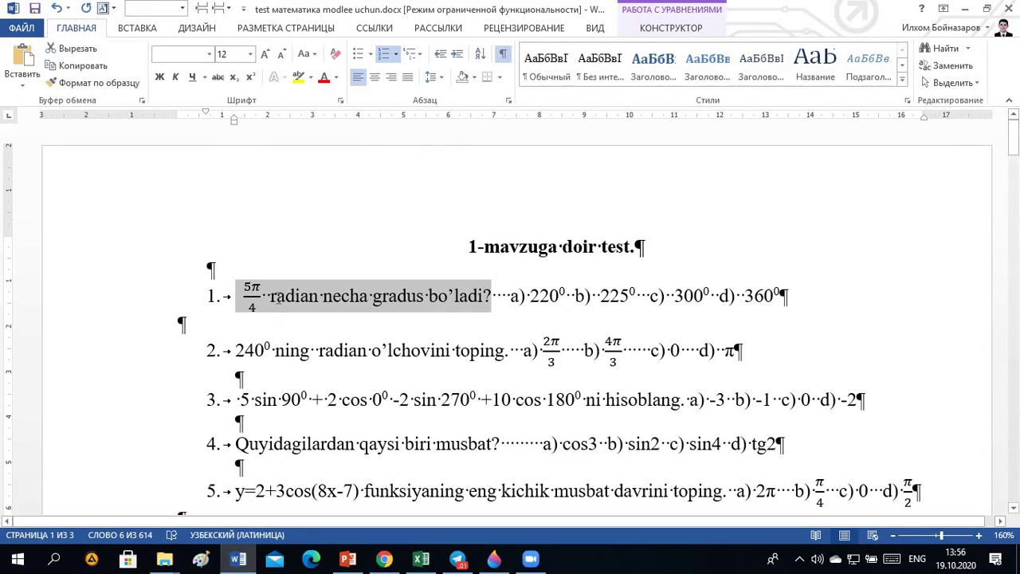
pyautogui.click(239, 292)
pyautogui.click(239, 292)
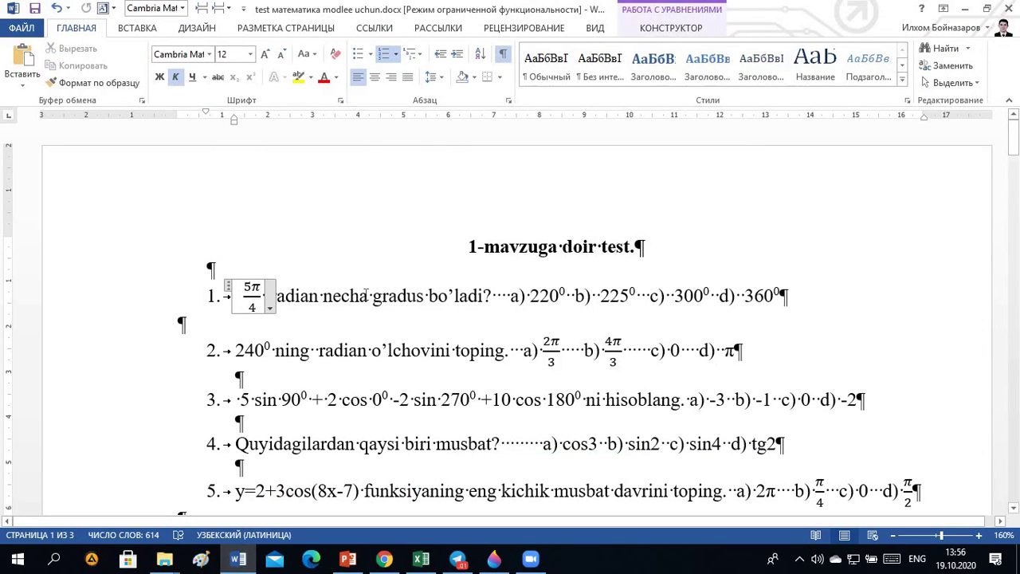
pyautogui.click(384, 559)
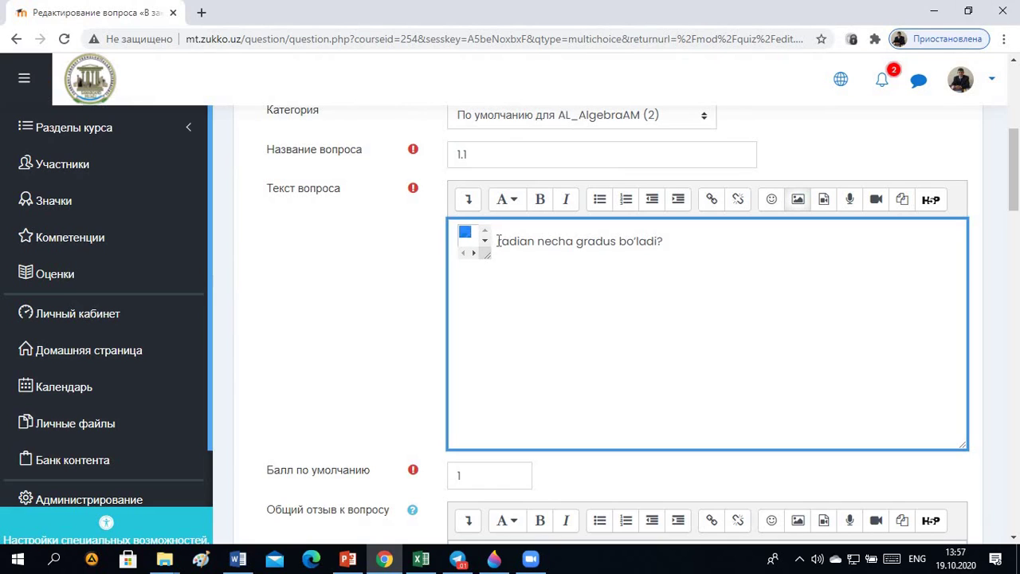
# Step: Reveal the additional editing tools for the question text and delete the fraction's image before "radian necha gradus bo'ladi?"
pyautogui.click(475, 248)
pyautogui.click(470, 239)
pyautogui.click(468, 199)
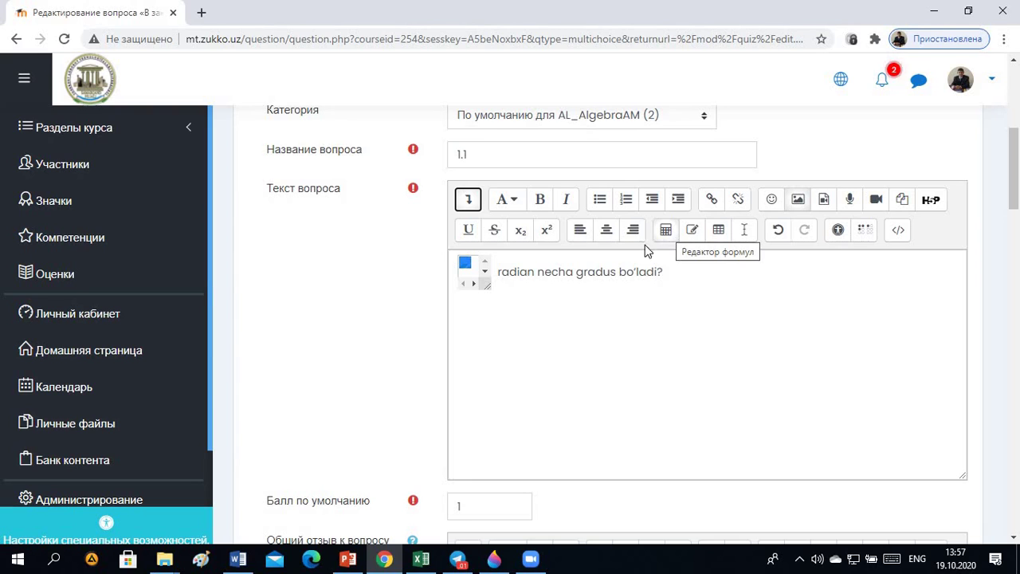
pyautogui.click(499, 271)
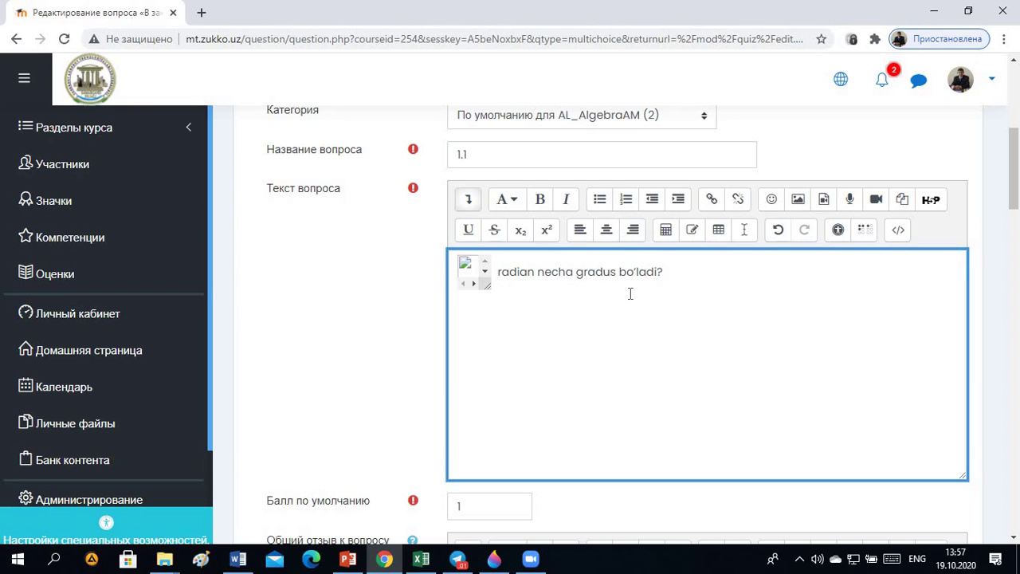
pyautogui.press('BackSpace')
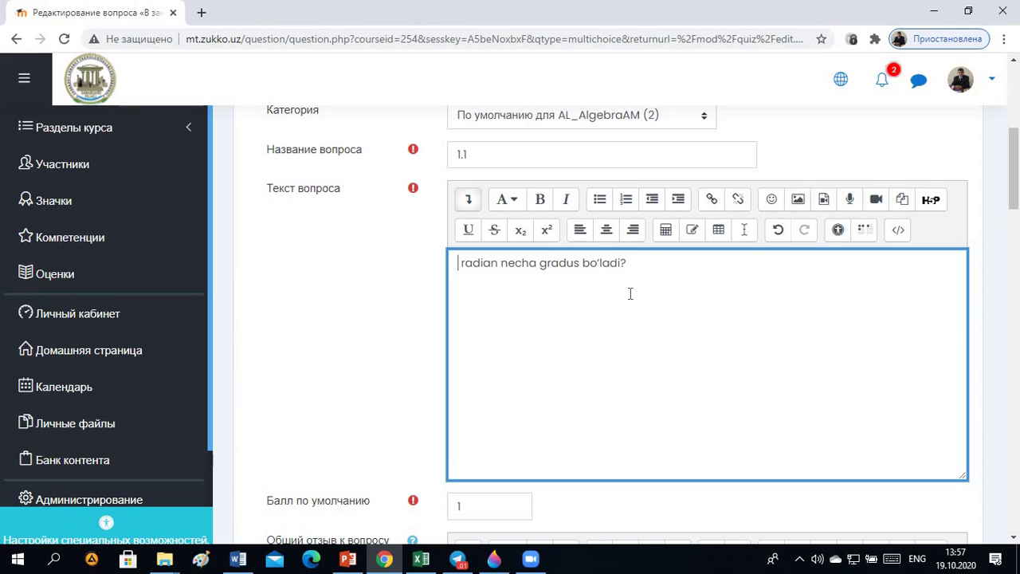
# Step: Open the formula editor at the start of the question text and insert the fraction template a/(b+c), using the Word document as reference
pyautogui.click(666, 231)
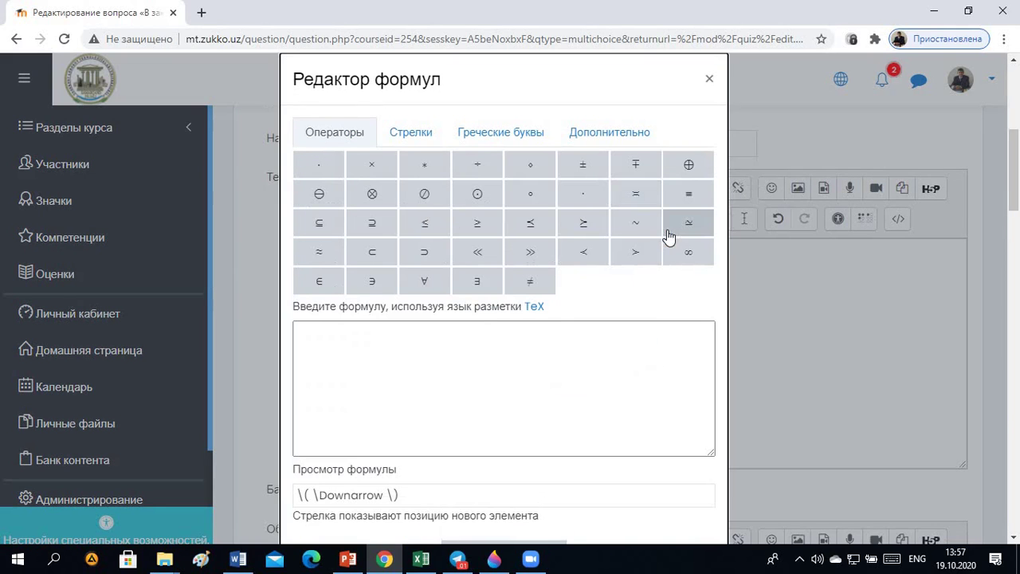
pyautogui.click(237, 558)
pyautogui.click(323, 295)
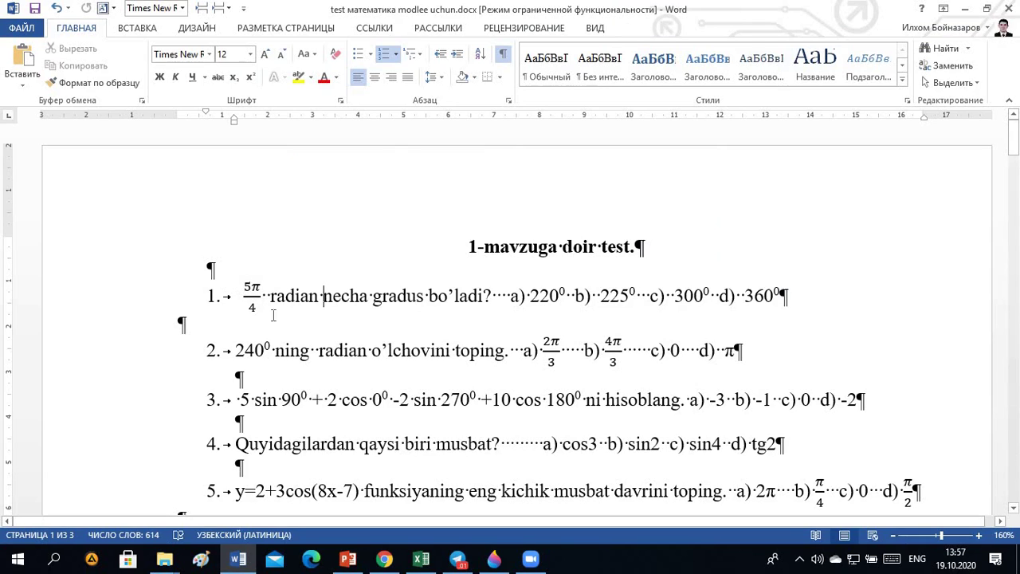
pyautogui.click(385, 561)
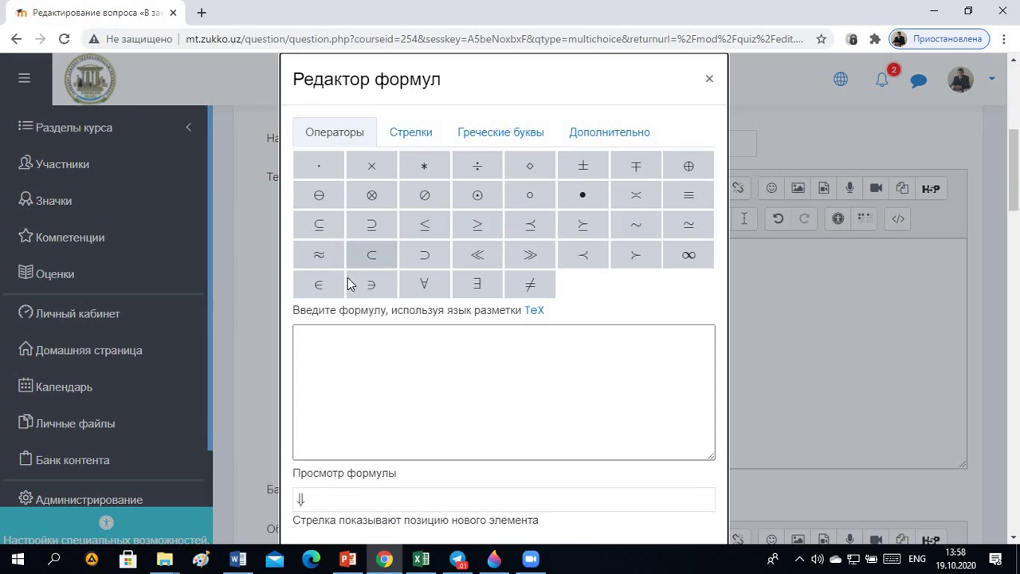
pyautogui.click(412, 135)
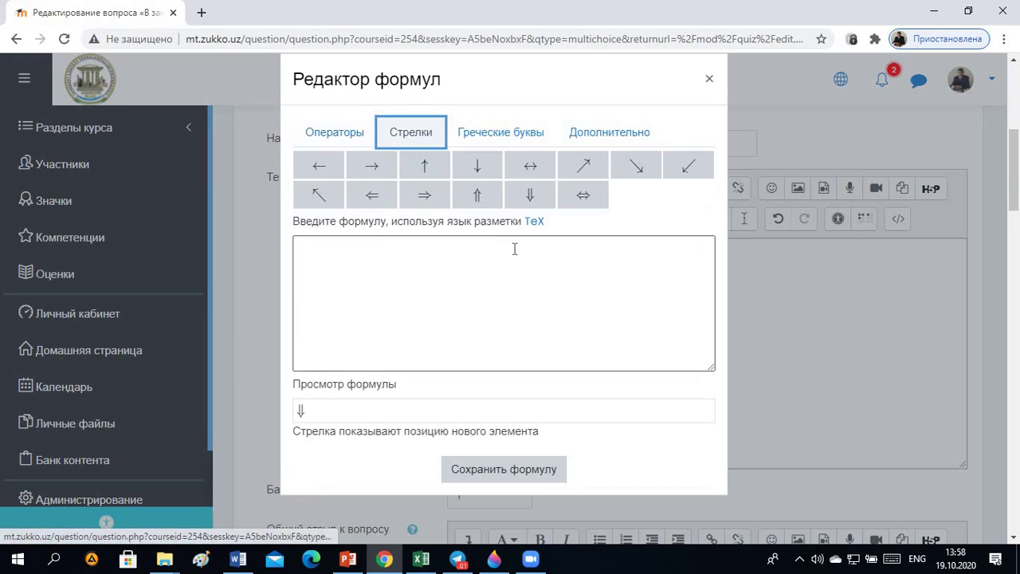
pyautogui.click(507, 134)
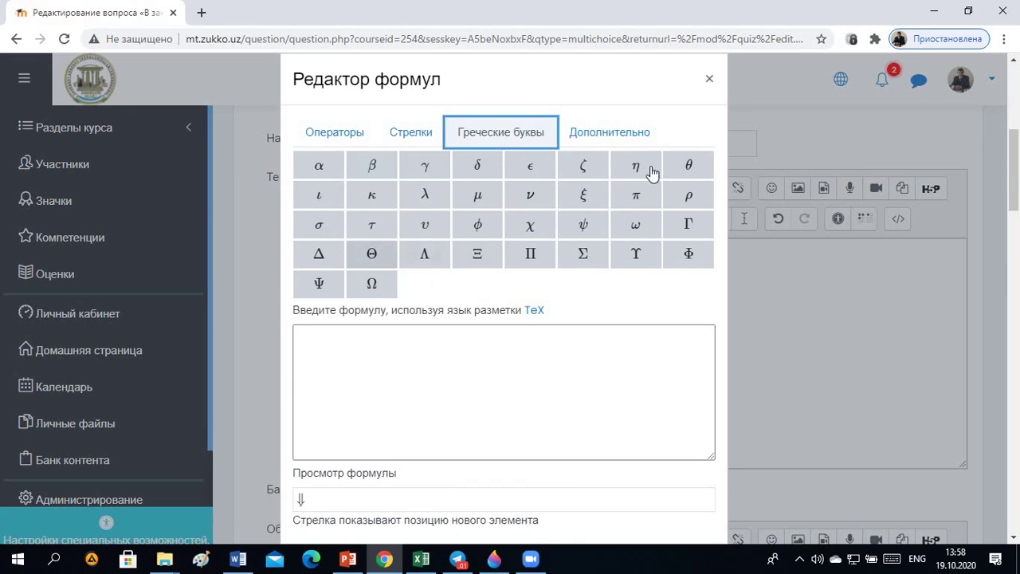
pyautogui.click(616, 135)
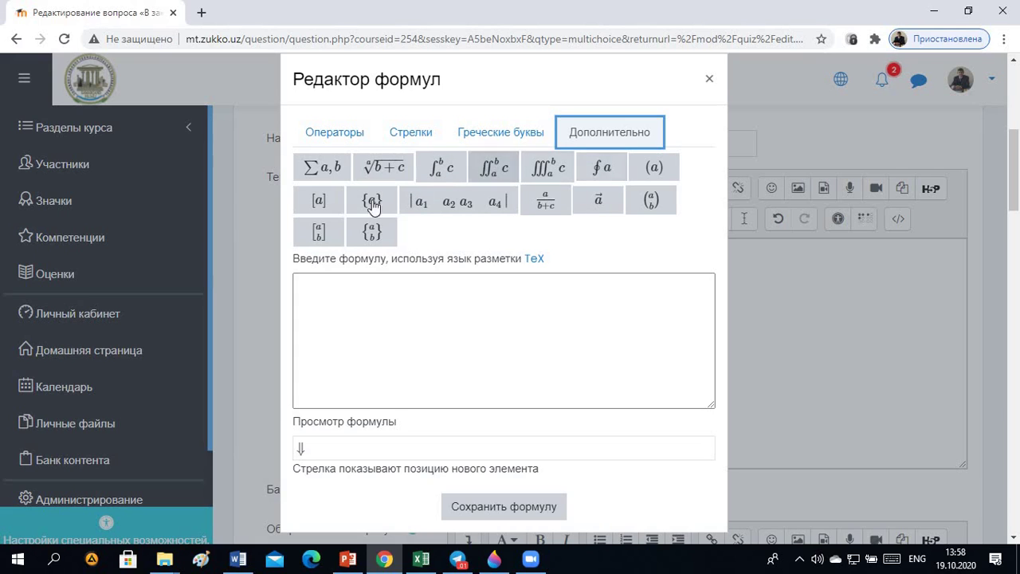
pyautogui.click(560, 209)
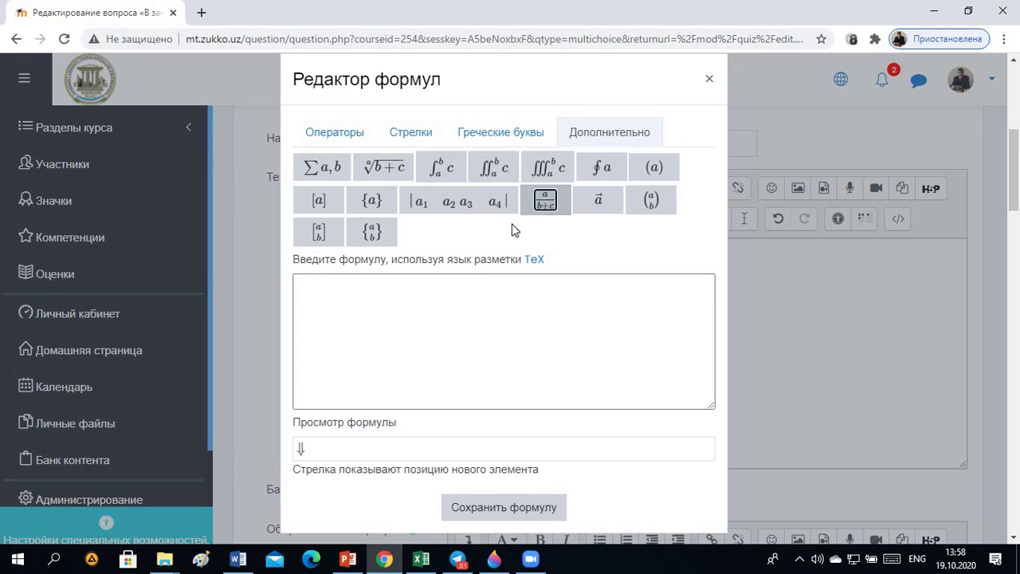
# Step: Replace the numerator of the fraction formula with 5π, using the first question in the Word document as reference
pyautogui.click(333, 284)
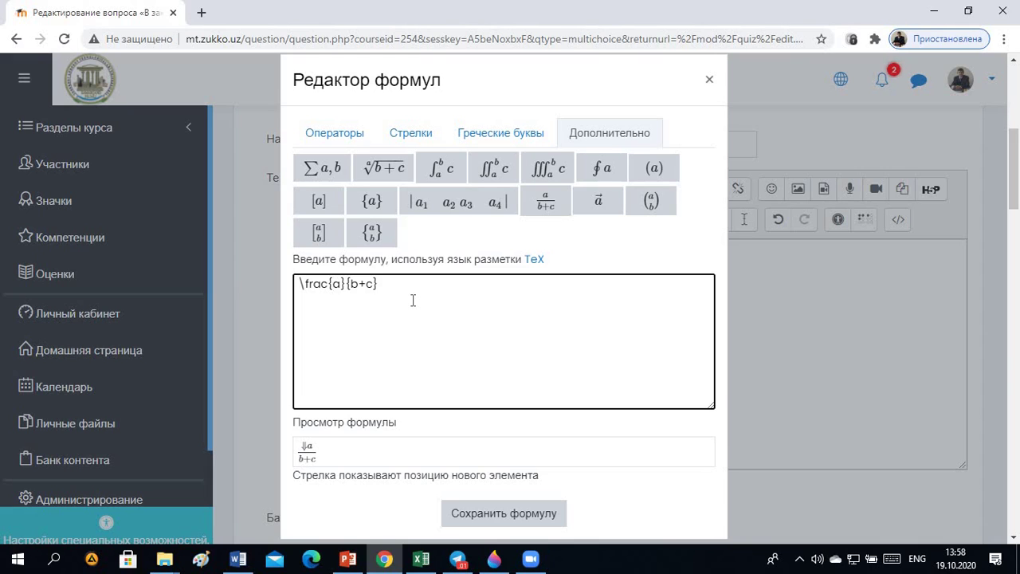
pyautogui.click(237, 561)
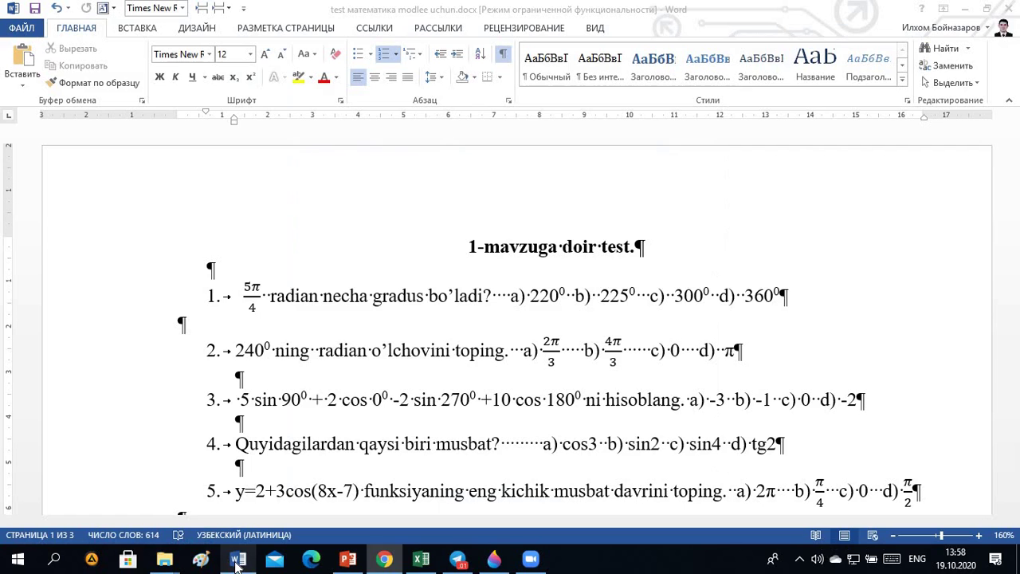
pyautogui.click(237, 560)
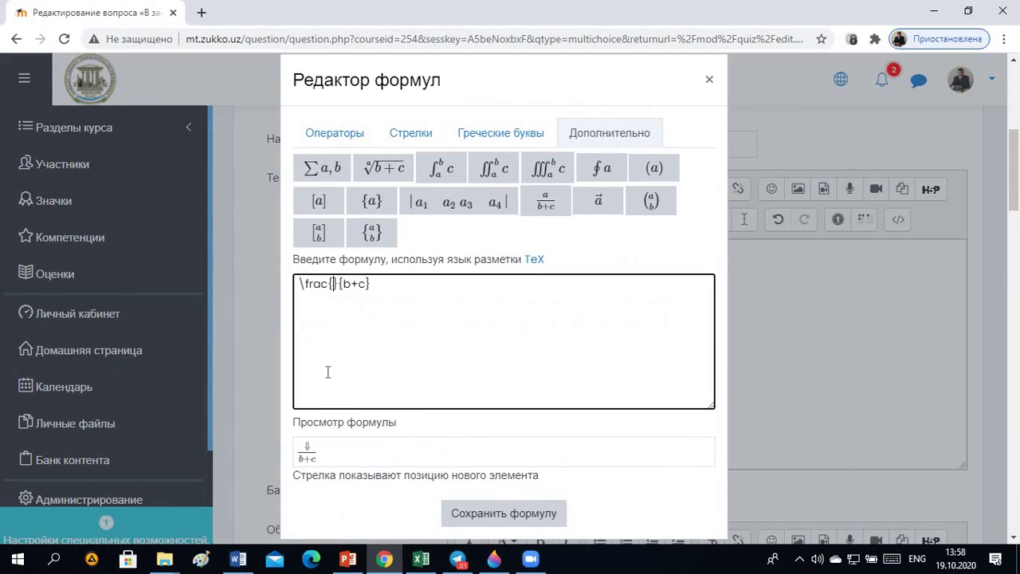
pyautogui.write('5')
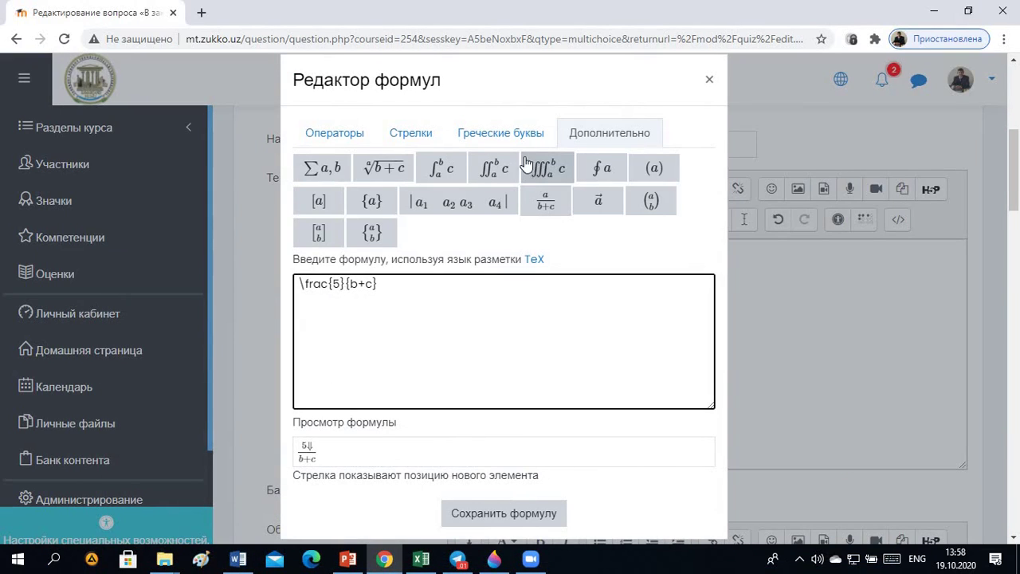
pyautogui.click(483, 137)
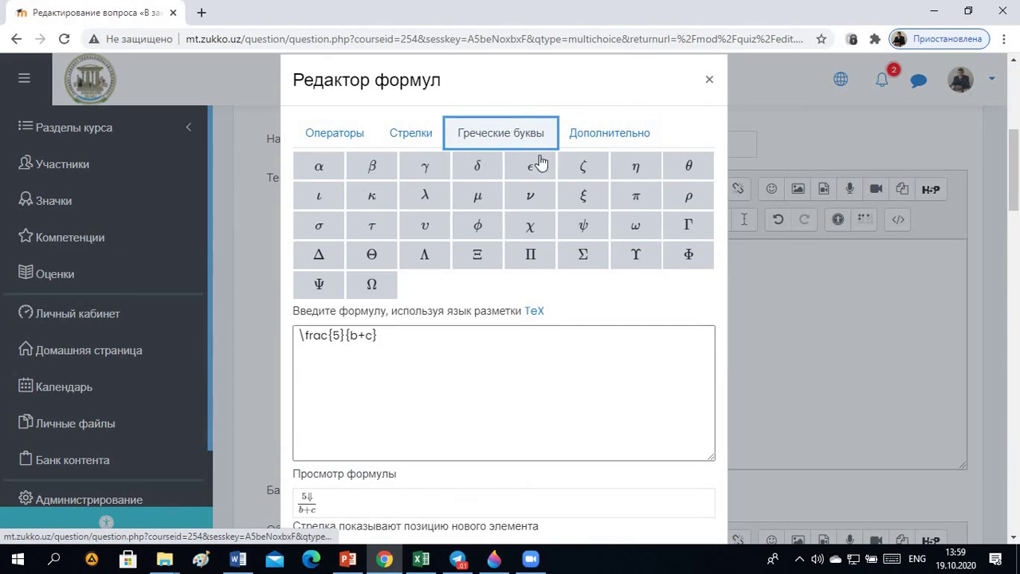
pyautogui.click(635, 196)
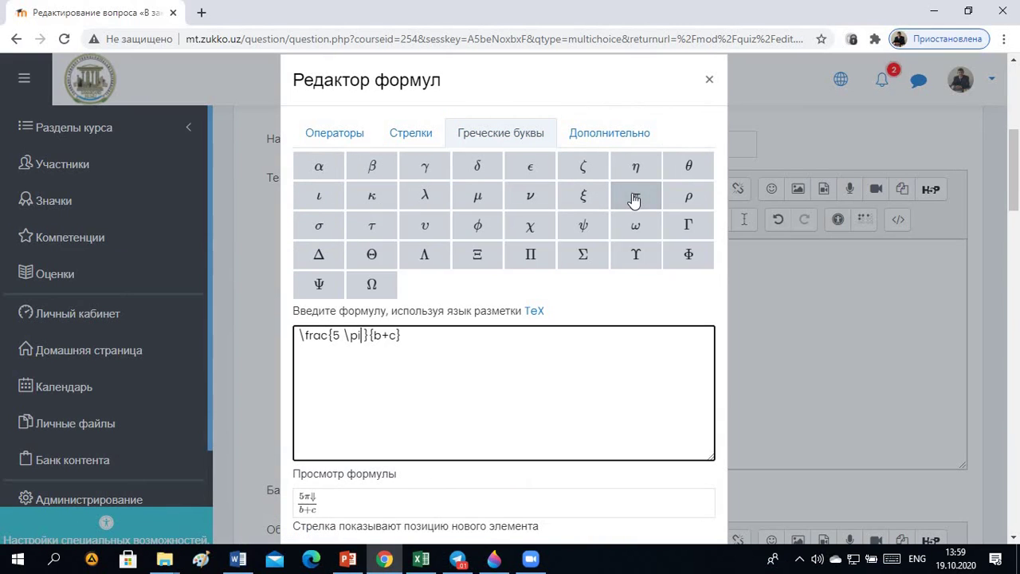
# Step: Replace the fraction's denominator with 4 and save the formula \frac{5 \pi }{4} into the question text
pyautogui.click(594, 148)
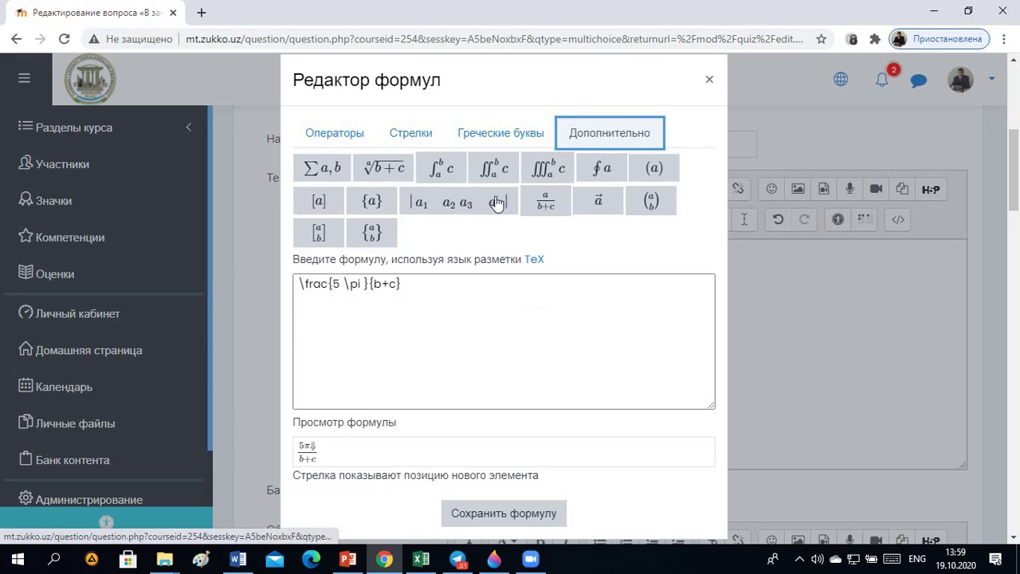
pyautogui.click(375, 284)
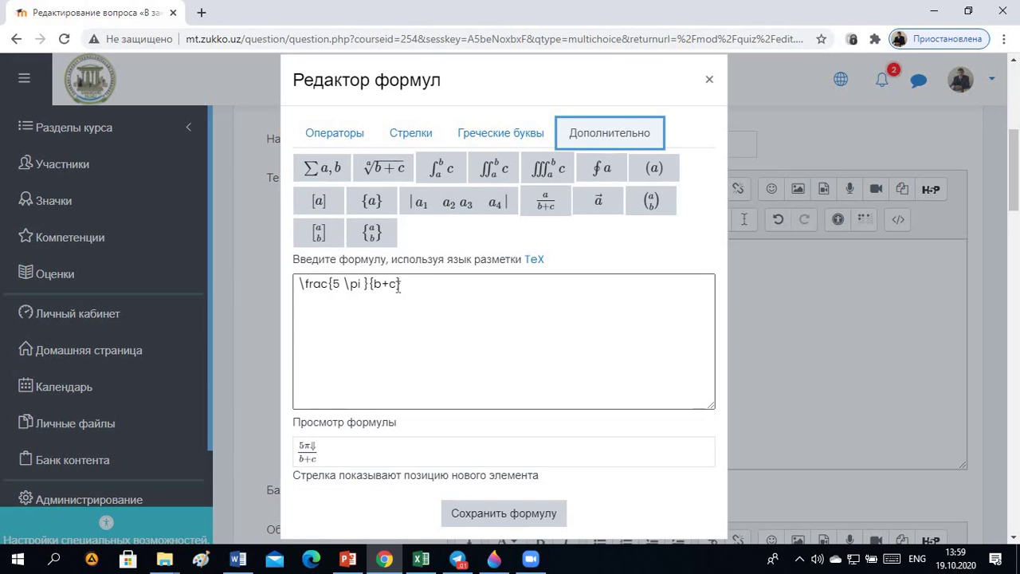
pyautogui.click(399, 286)
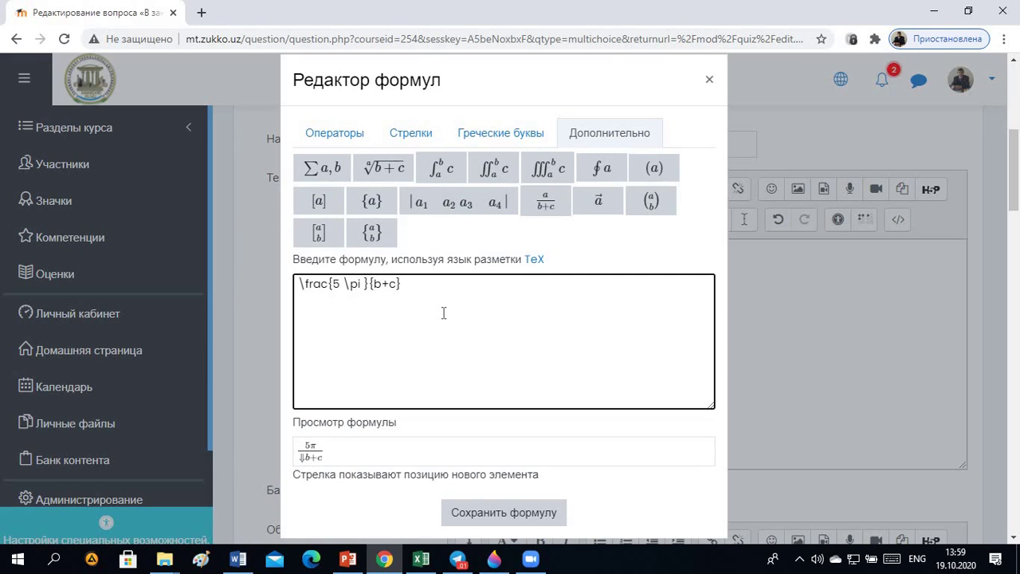
pyautogui.click(237, 561)
pyautogui.click(237, 560)
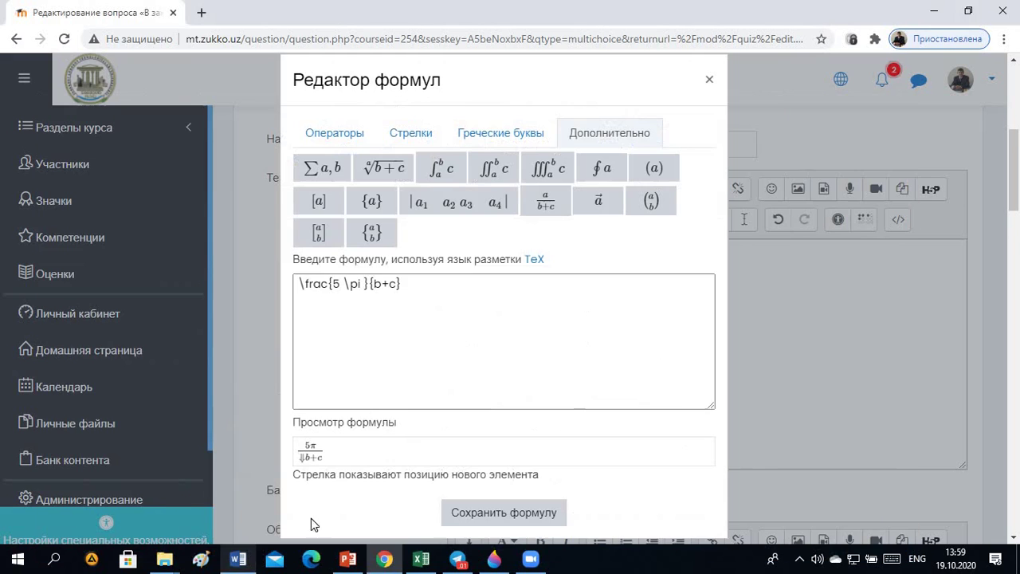
pyautogui.write('4')
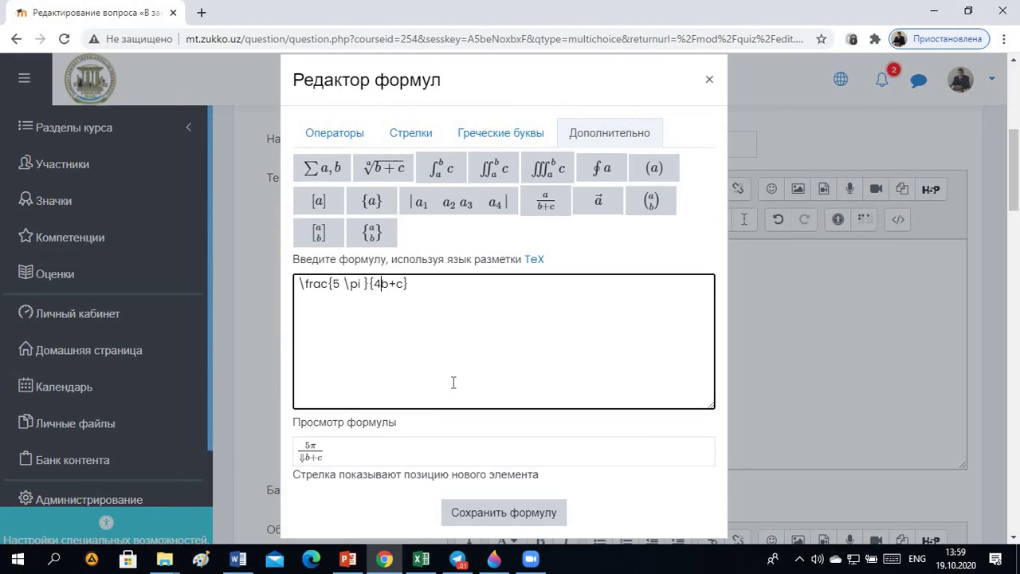
pyautogui.press('Delete')
pyautogui.press('Delete')
pyautogui.press('Delete')
pyautogui.click(501, 515)
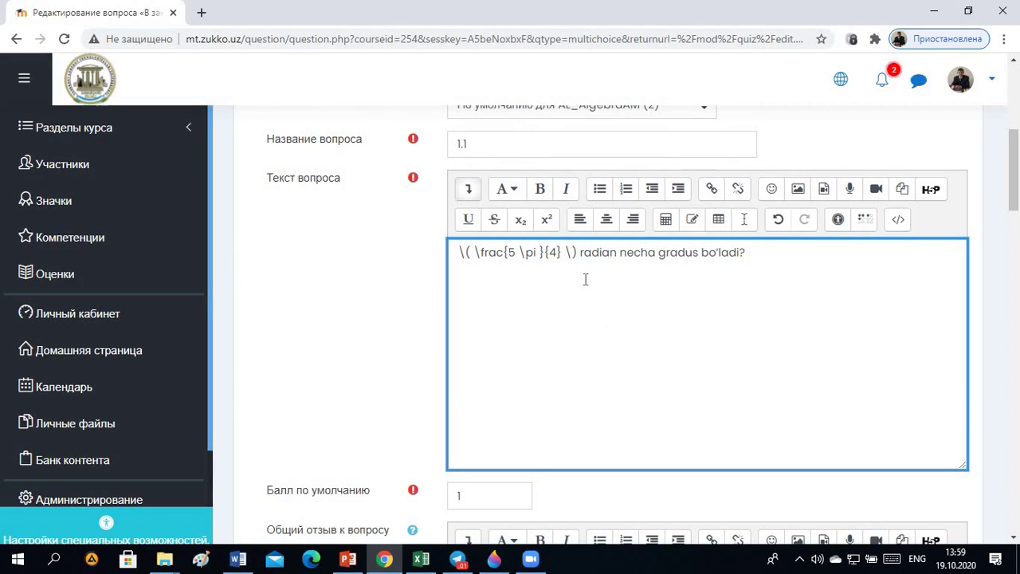
pyautogui.click(481, 252)
# Step: Try other default mark values for the question and restore the default mark to 1
pyautogui.scroll(-3, 555, 312)
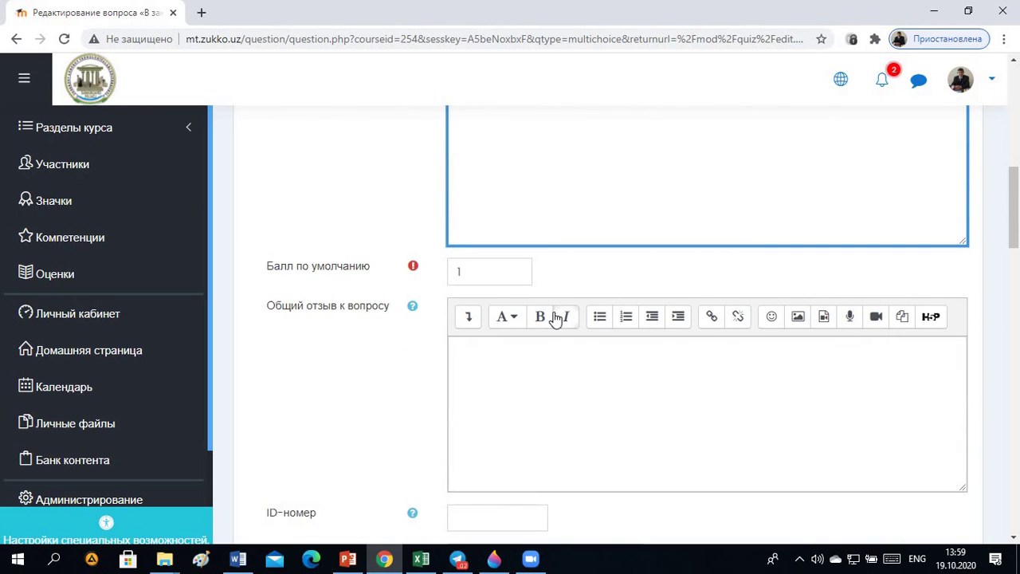
pyautogui.scroll(-1, 555, 317)
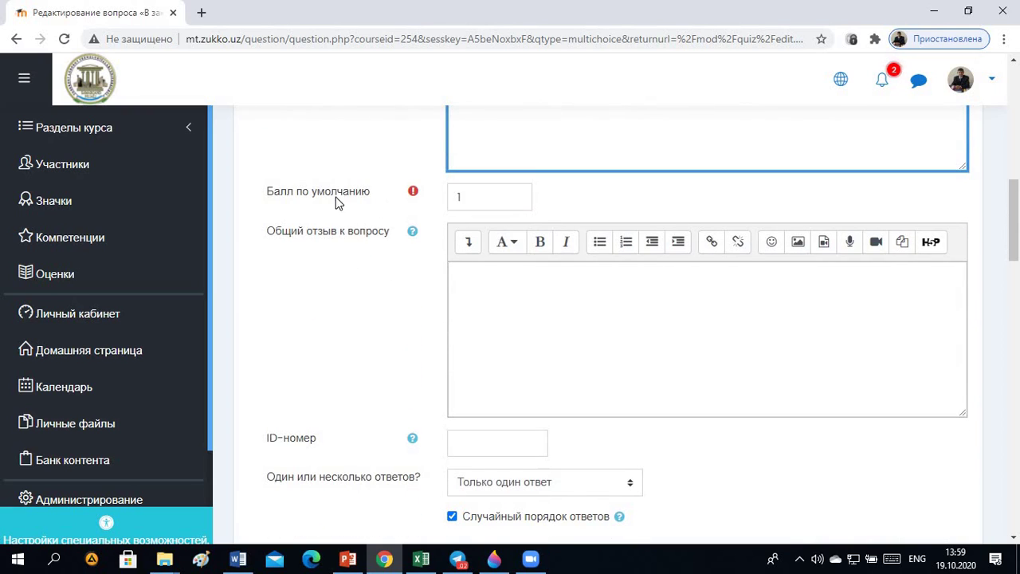
pyautogui.doubleClick(459, 199)
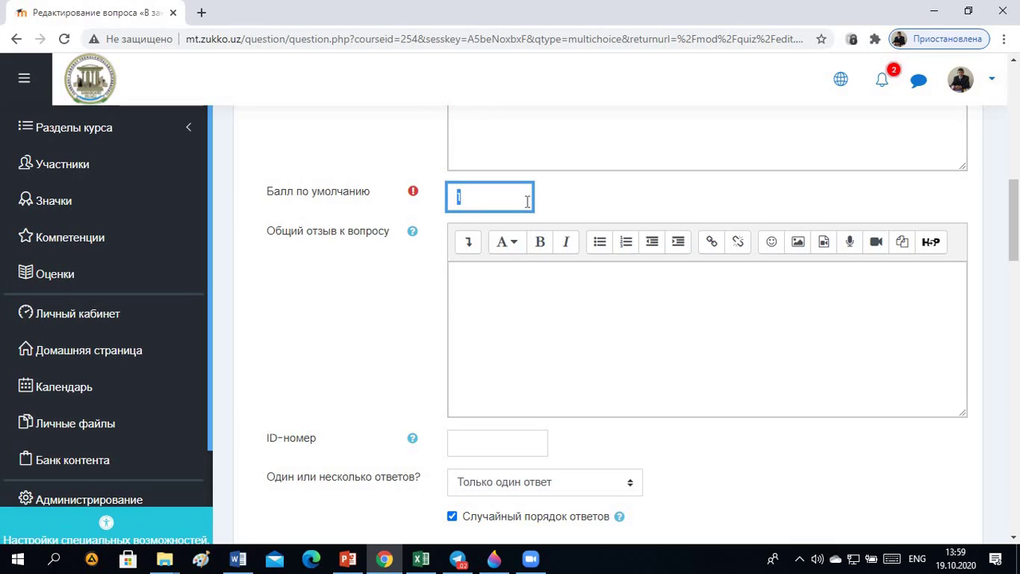
pyautogui.write('10')
pyautogui.write('2')
pyautogui.press('BackSpace')
pyautogui.click(475, 282)
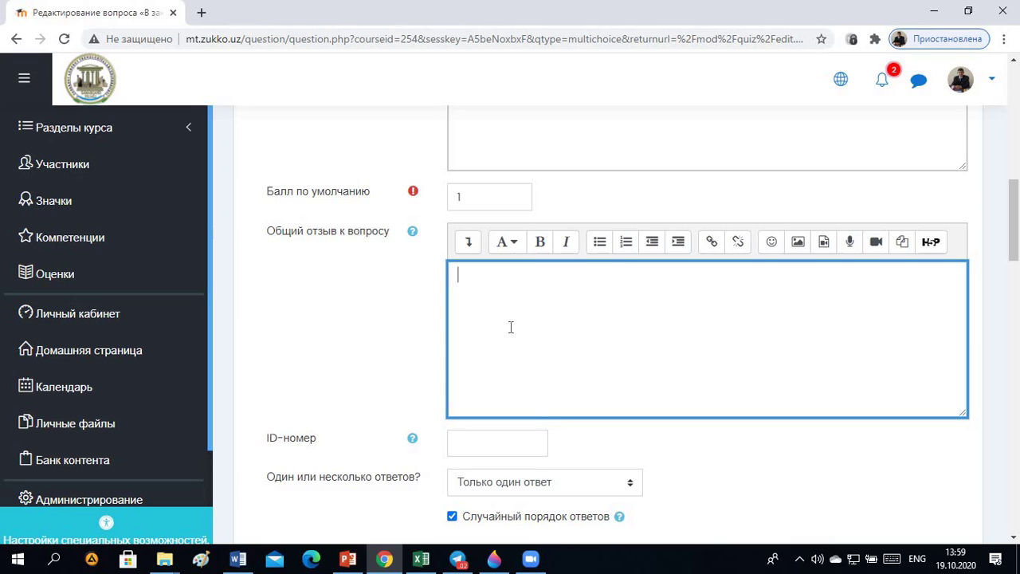
# Step: Set the question to allow only one answer and number the answer choices as a., b., c
pyautogui.scroll(-2, 606, 350)
pyautogui.scroll(-1, 652, 361)
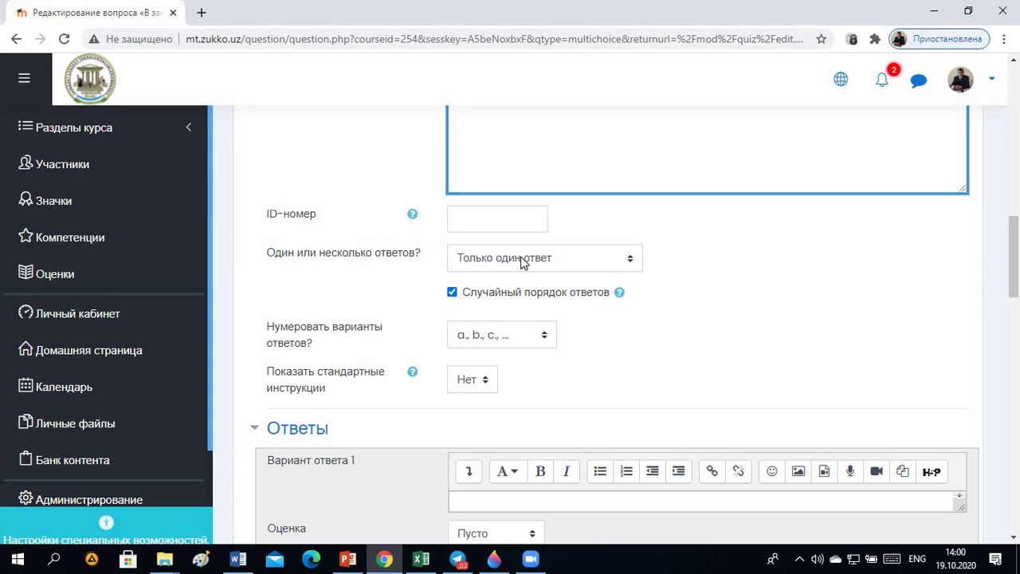
pyautogui.click(629, 261)
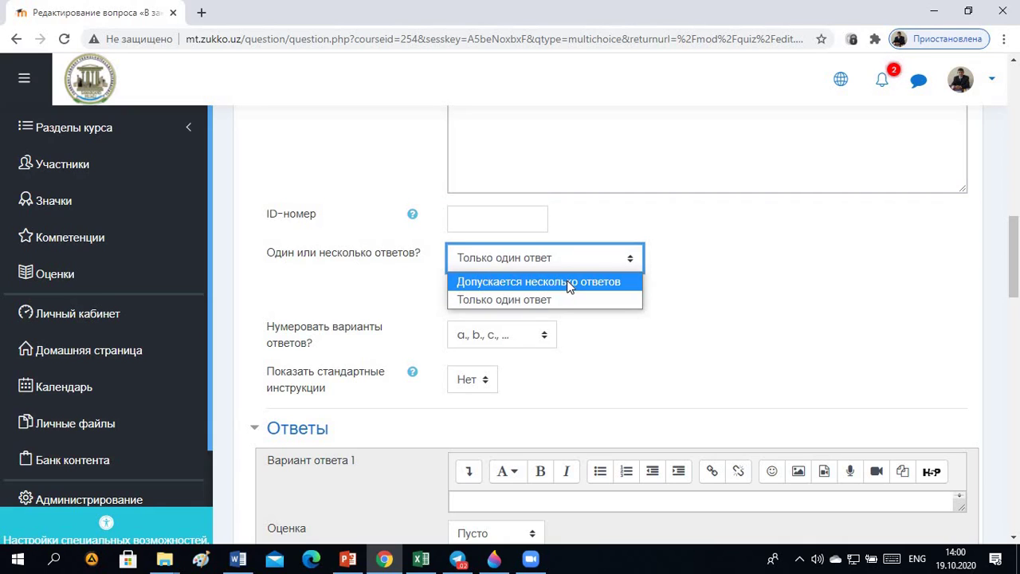
pyautogui.click(519, 300)
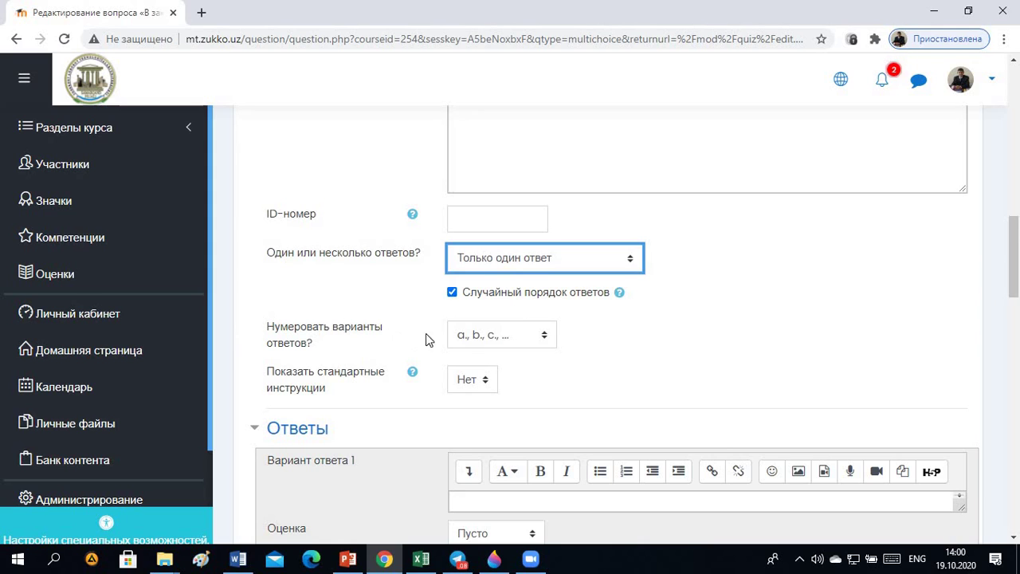
pyautogui.scroll(-1, 426, 335)
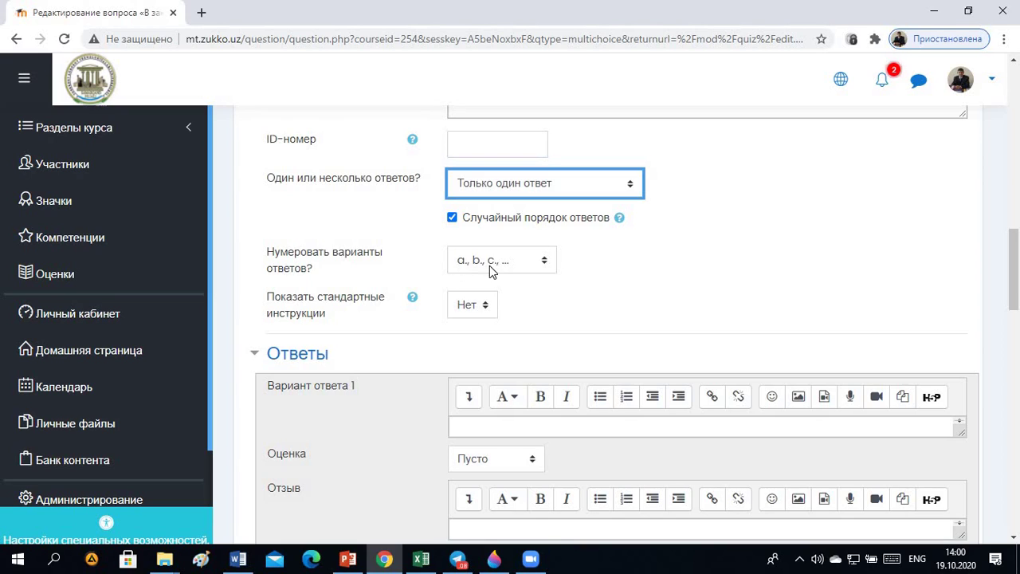
pyautogui.click(545, 263)
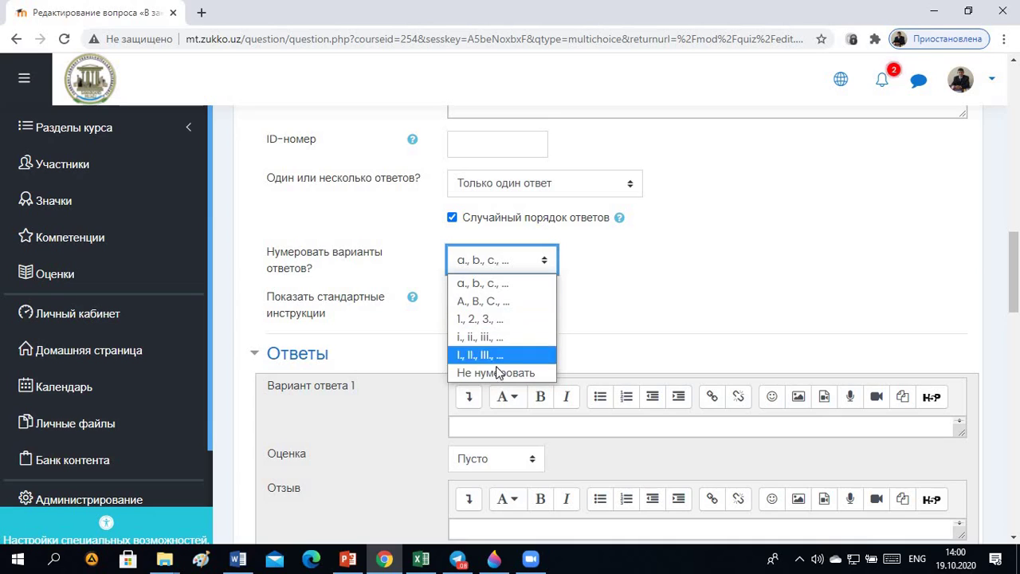
pyautogui.click(514, 285)
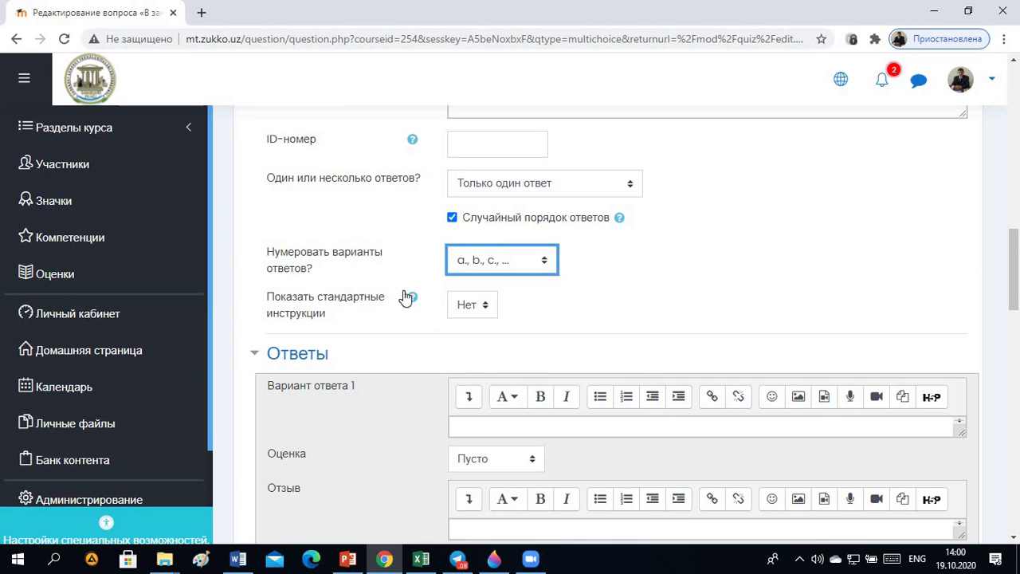
# Step: Try enlarging the text box of answer choice 1 and shrink it back to about one line
pyautogui.scroll(-2, 495, 328)
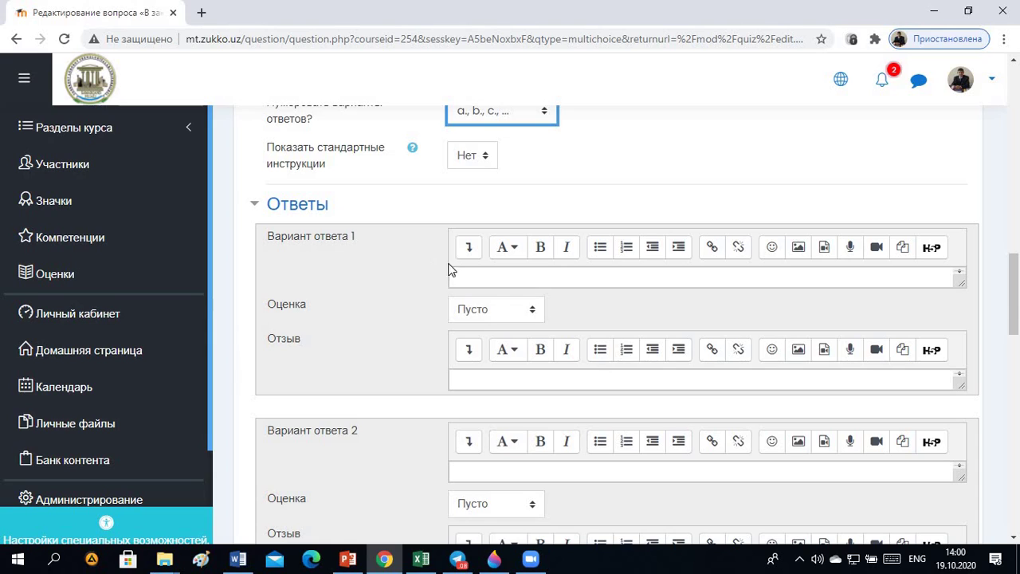
pyautogui.click(468, 275)
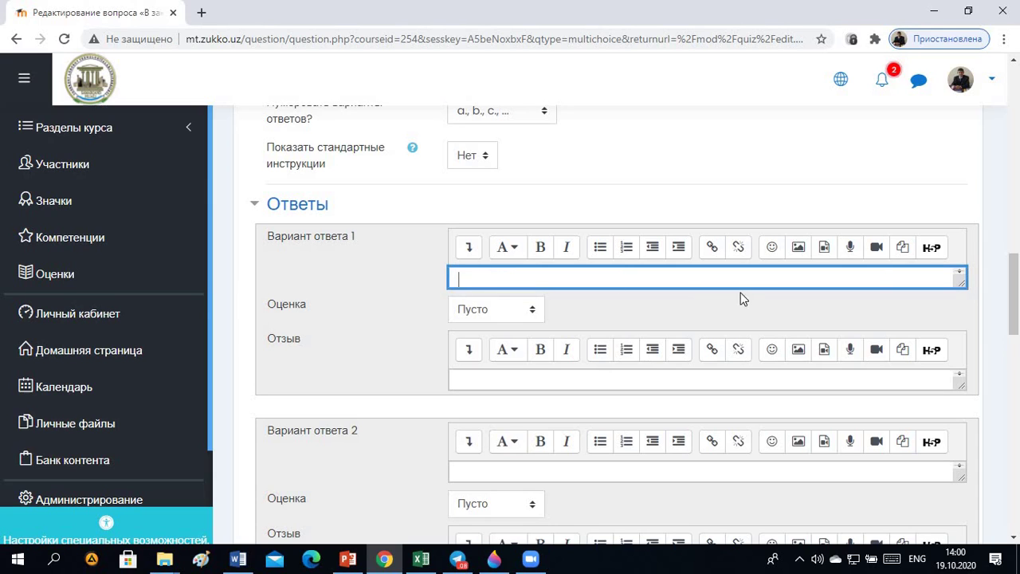
pyautogui.moveTo(963, 283); pyautogui.dragTo(971, 414)
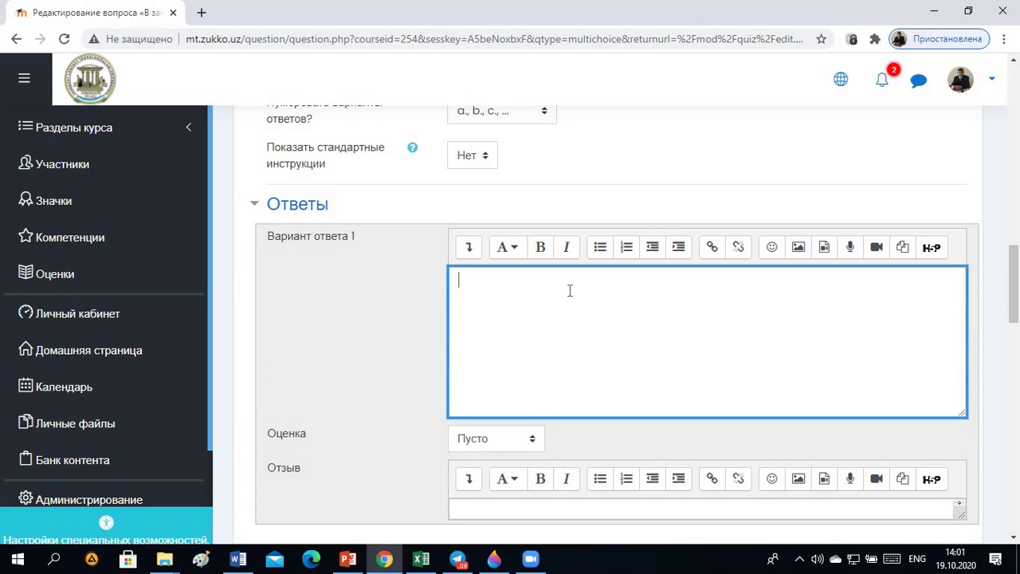
pyautogui.moveTo(964, 415); pyautogui.dragTo(905, 289)
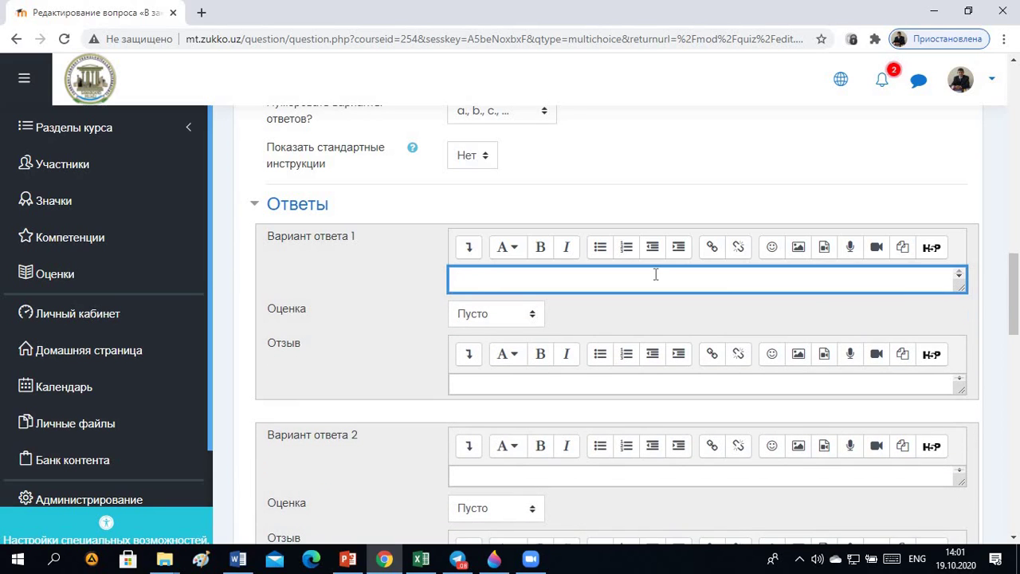
# Step: Enlarge the text box of answer choice 1 using two lines of sample text, and clear that text
pyautogui.write('dfhdfhfgh')
pyautogui.hotkey('ctrl', 'a')
pyautogui.press('BackSpace')
pyautogui.write('fhfhfghgf')
pyautogui.moveTo(959, 294); pyautogui.dragTo(976, 423)
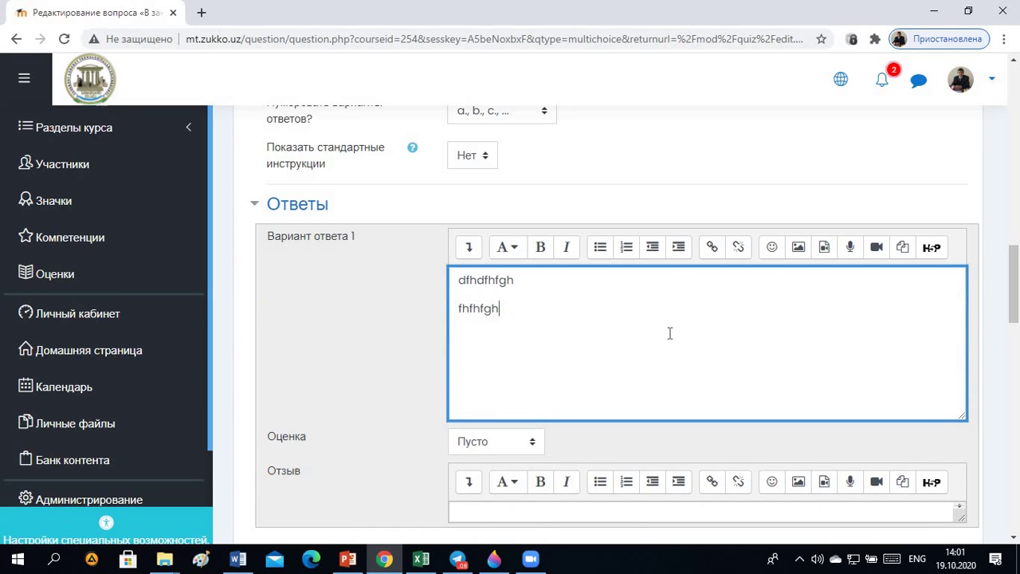
pyautogui.press('BackSpace')
pyautogui.press('BackSpace')
pyautogui.press('BackSpace')
pyautogui.press('BackSpace')
pyautogui.press('BackSpace')
pyautogui.press('BackSpace')
pyautogui.press('BackSpace')
pyautogui.press('BackSpace')
pyautogui.press('BackSpace')
pyautogui.press('BackSpace')
pyautogui.press('BackSpace')
pyautogui.press('BackSpace')
pyautogui.press('BackSpace')
pyautogui.press('BackSpace')
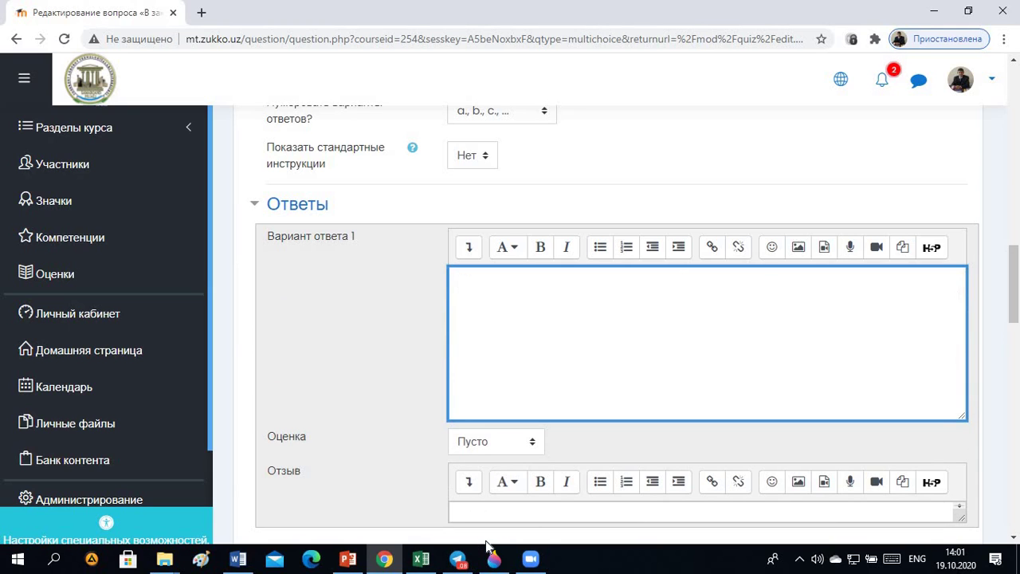
# Step: Look up the first question's answer options in the Word document and enter 220 as answer choice 1 in Moodle
pyautogui.click(240, 562)
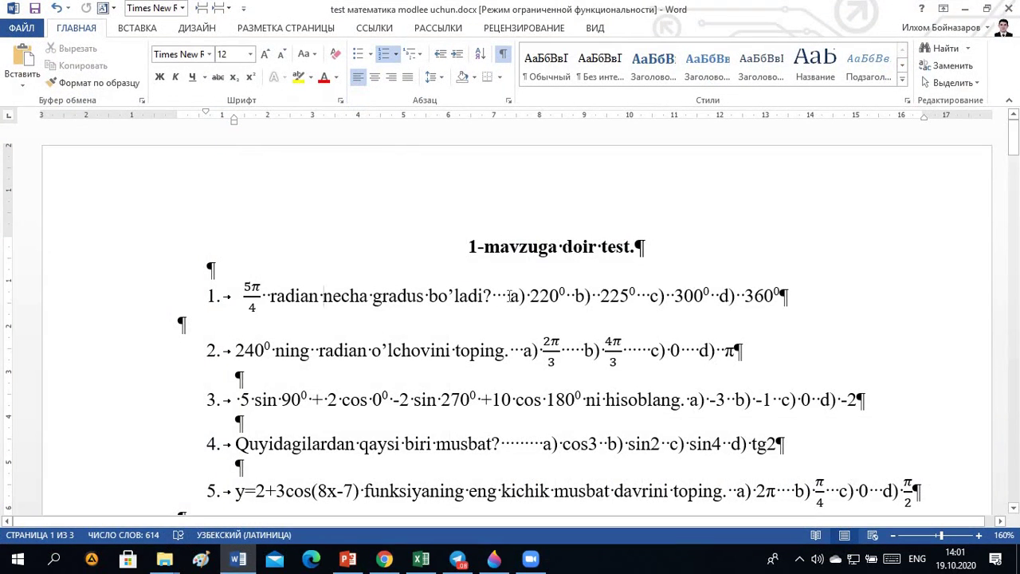
pyautogui.moveTo(540, 296); pyautogui.dragTo(649, 296)
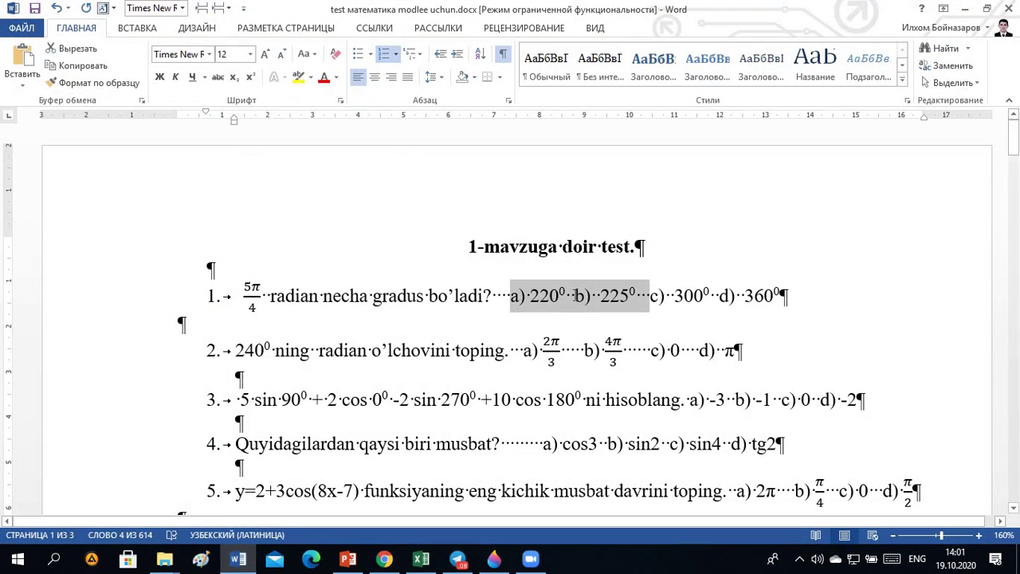
pyautogui.click(542, 295)
pyautogui.click(608, 296)
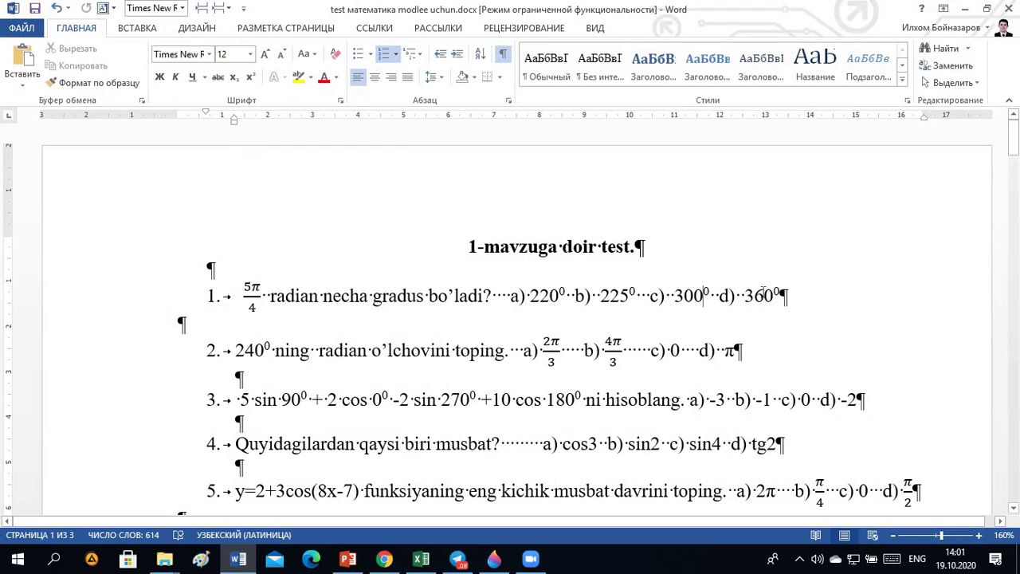
pyautogui.click(767, 296)
pyautogui.click(384, 559)
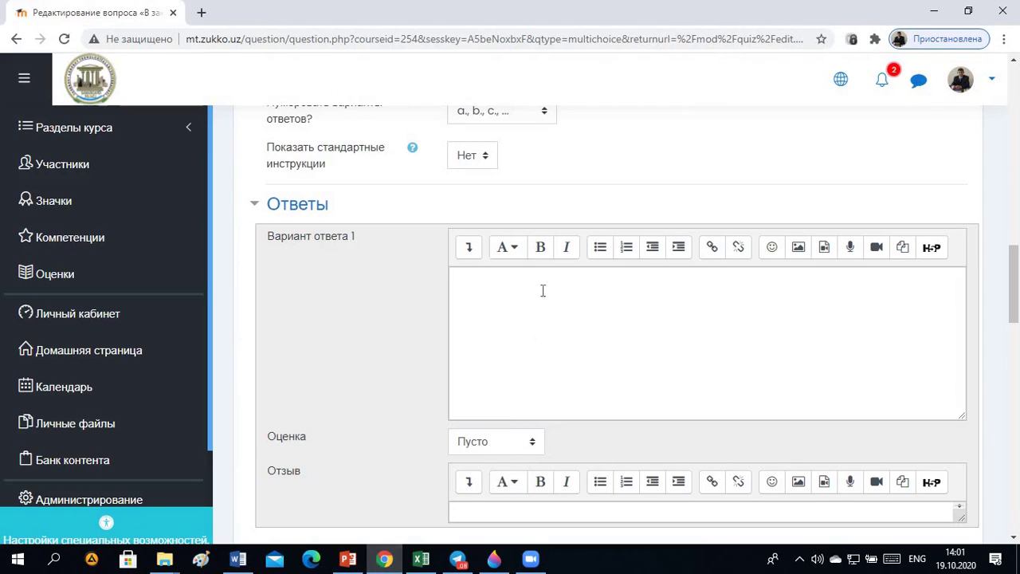
pyautogui.click(480, 282)
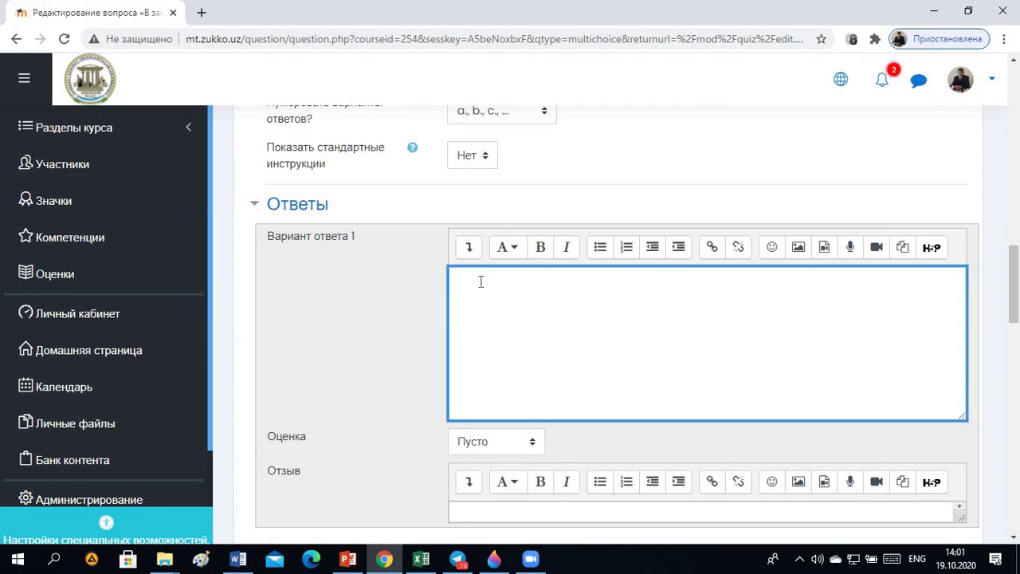
pyautogui.write('220')
# Step: Insert the circle operator \circ as a formula after 220 in answer choice 1 using the formula editor
pyautogui.click(469, 247)
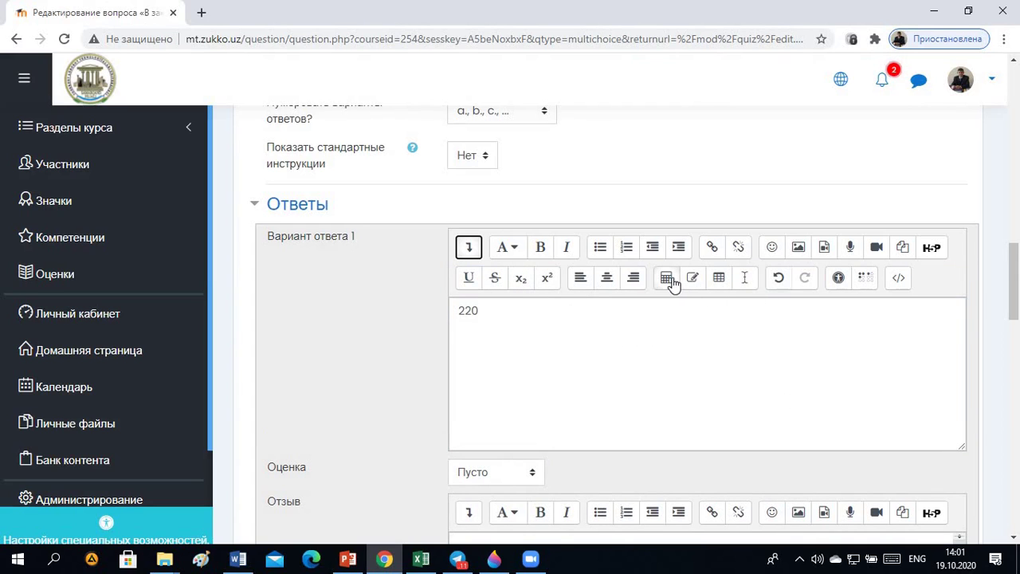
pyautogui.click(671, 282)
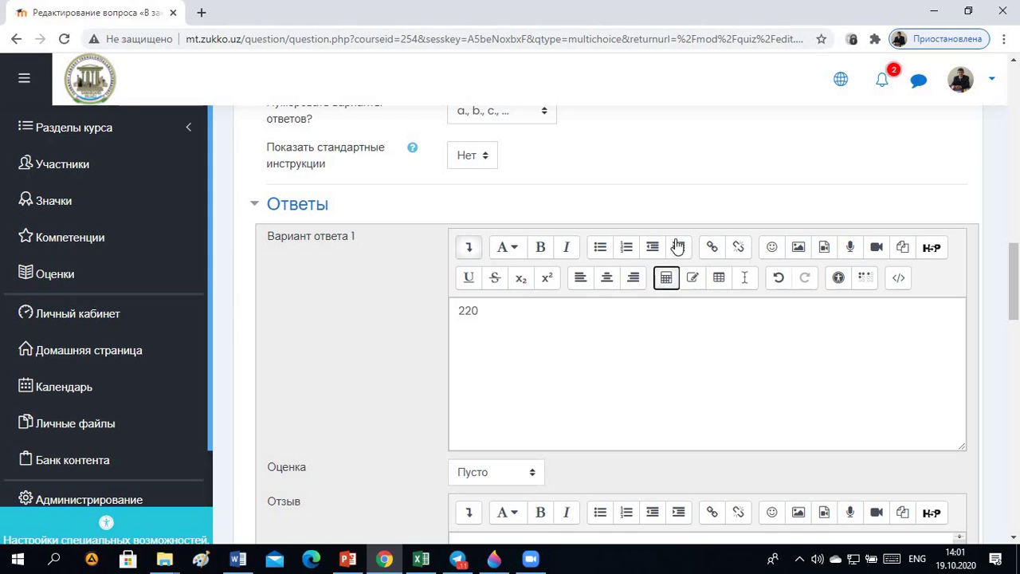
pyautogui.click(667, 277)
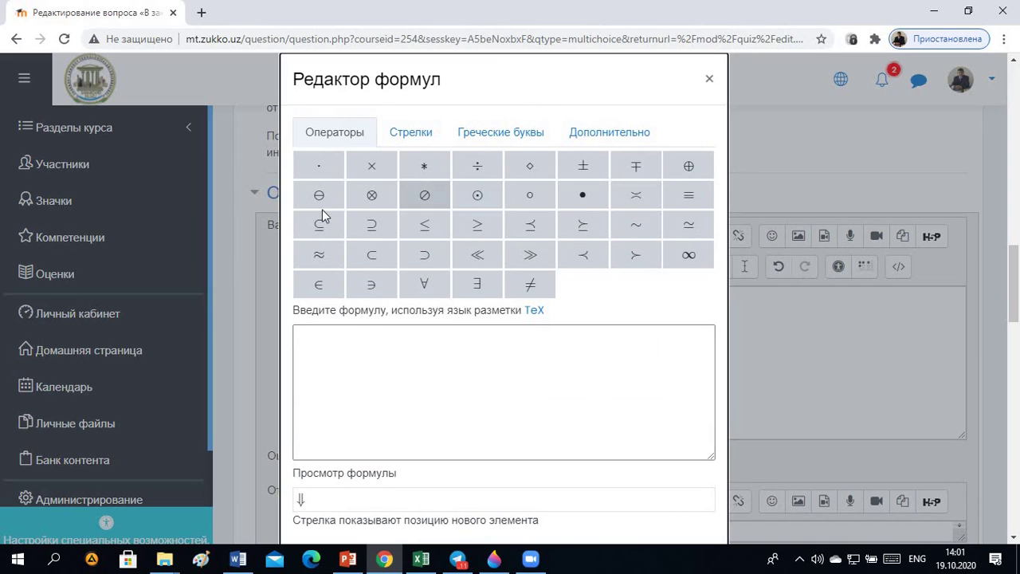
pyautogui.click(507, 135)
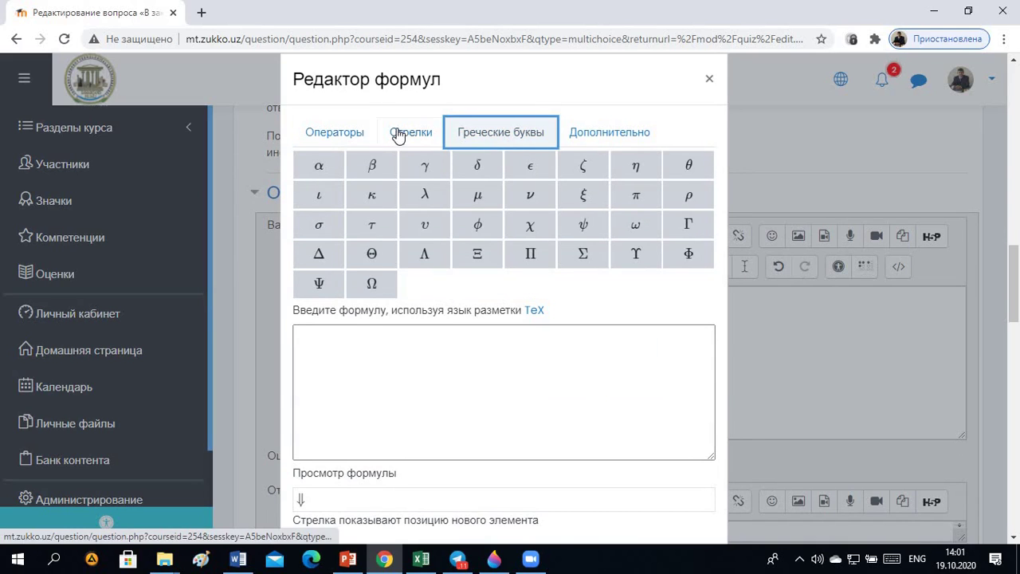
pyautogui.click(343, 137)
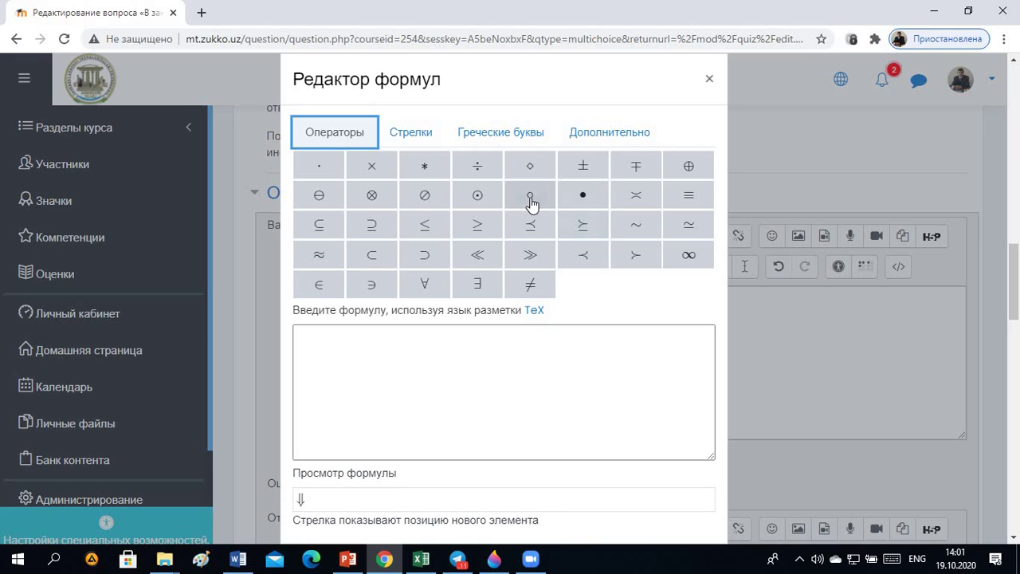
pyautogui.click(531, 199)
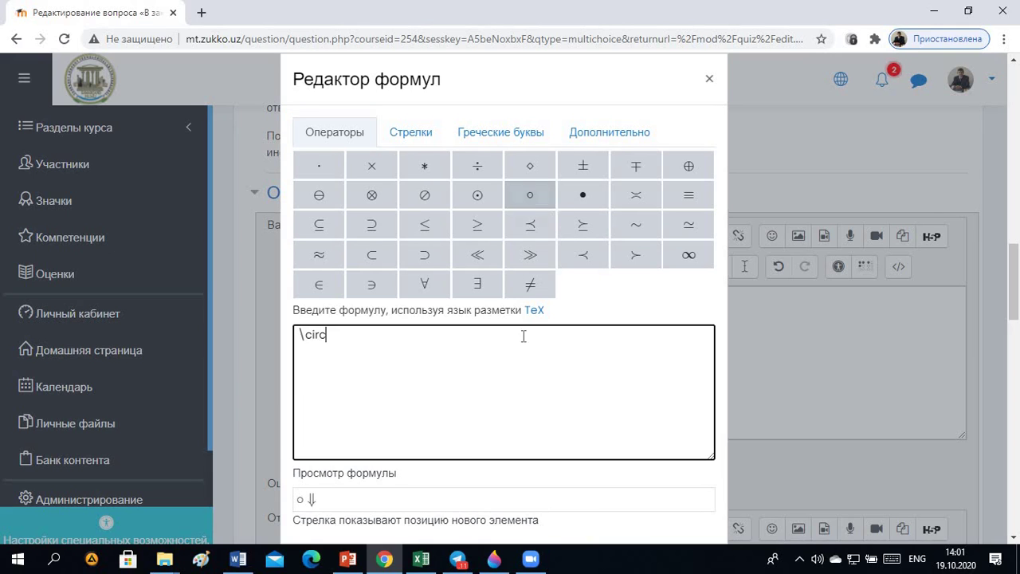
pyautogui.scroll(-5, 519, 364)
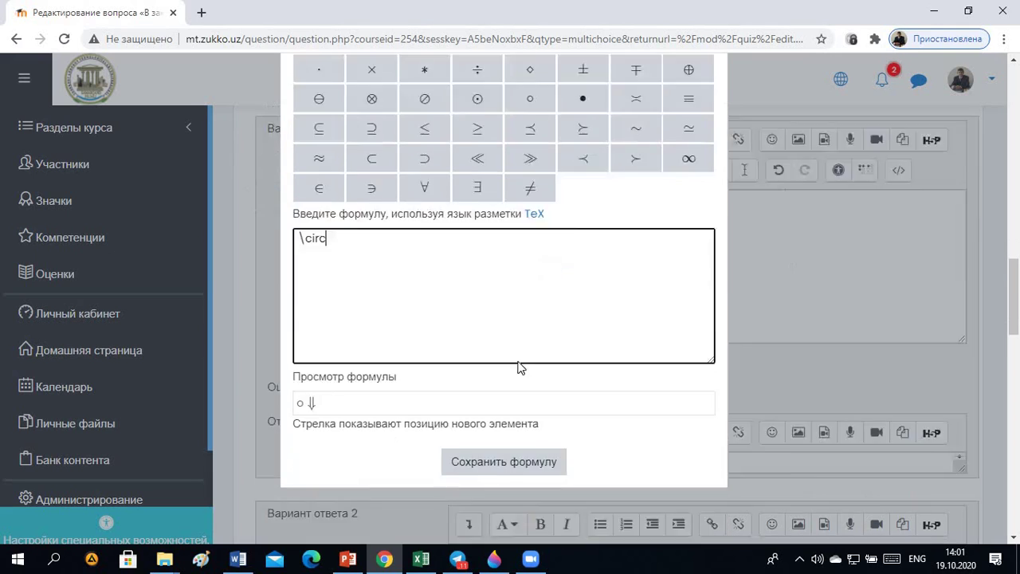
pyautogui.click(503, 333)
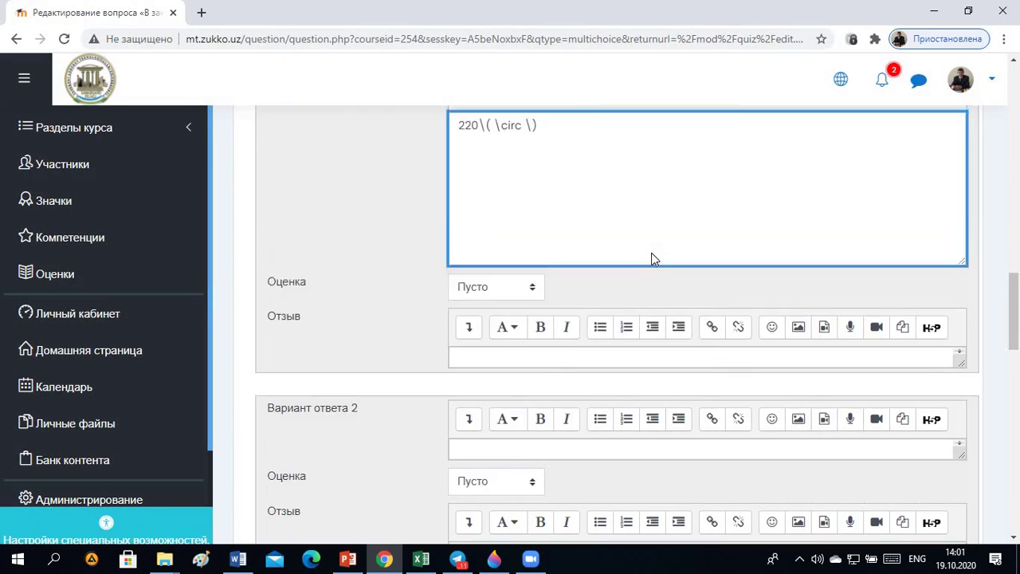
# Step: Copy the text of answer choice 1 into answer choice 2 and change its number to 225
pyautogui.scroll(3, 651, 257)
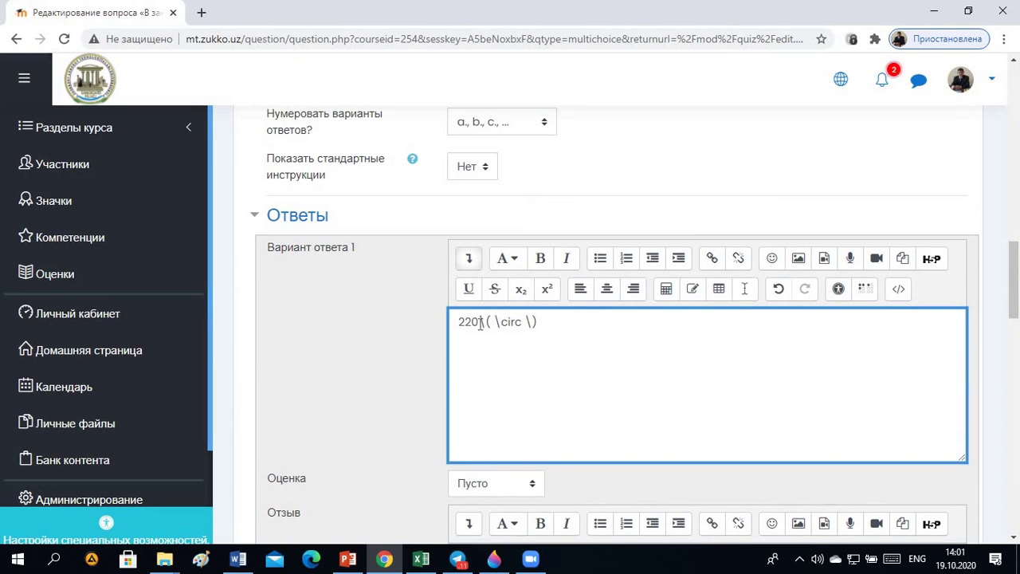
pyautogui.moveTo(496, 321); pyautogui.dragTo(561, 322)
pyautogui.hotkey('ctrl', 'c')
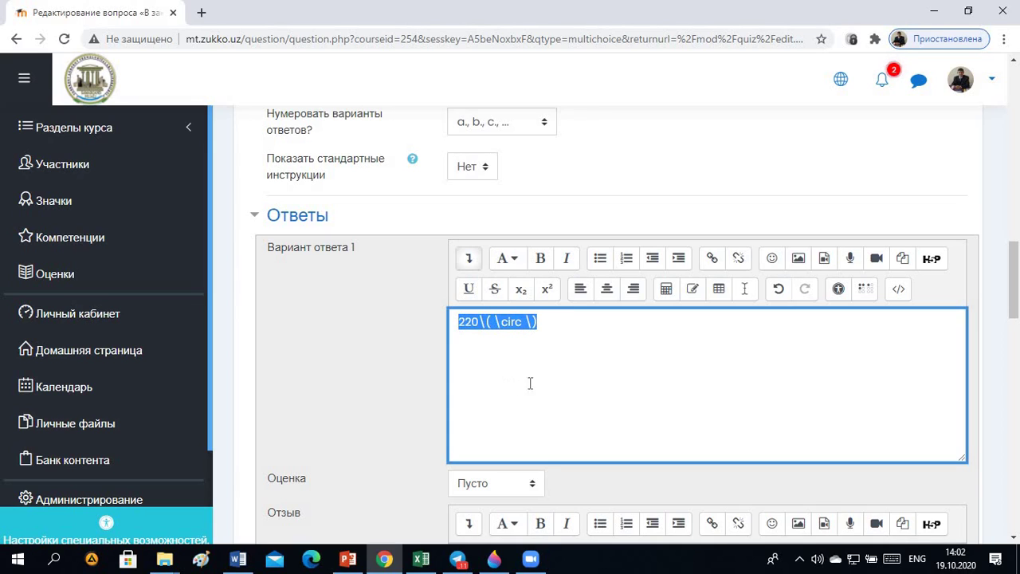
pyautogui.scroll(-3, 512, 354)
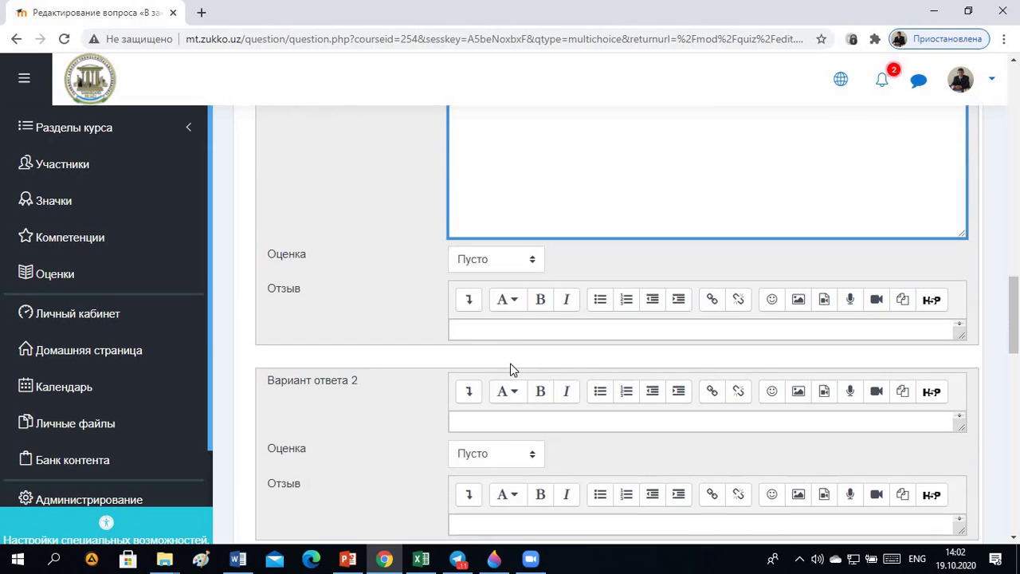
pyautogui.scroll(-1, 512, 369)
pyautogui.click(491, 342)
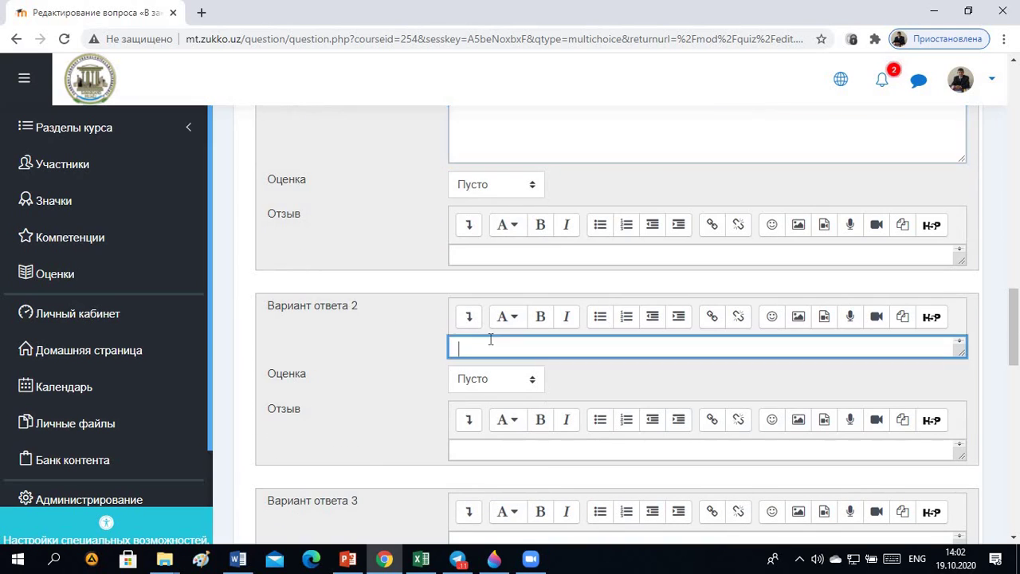
pyautogui.hotkey('ctrl', 'v')
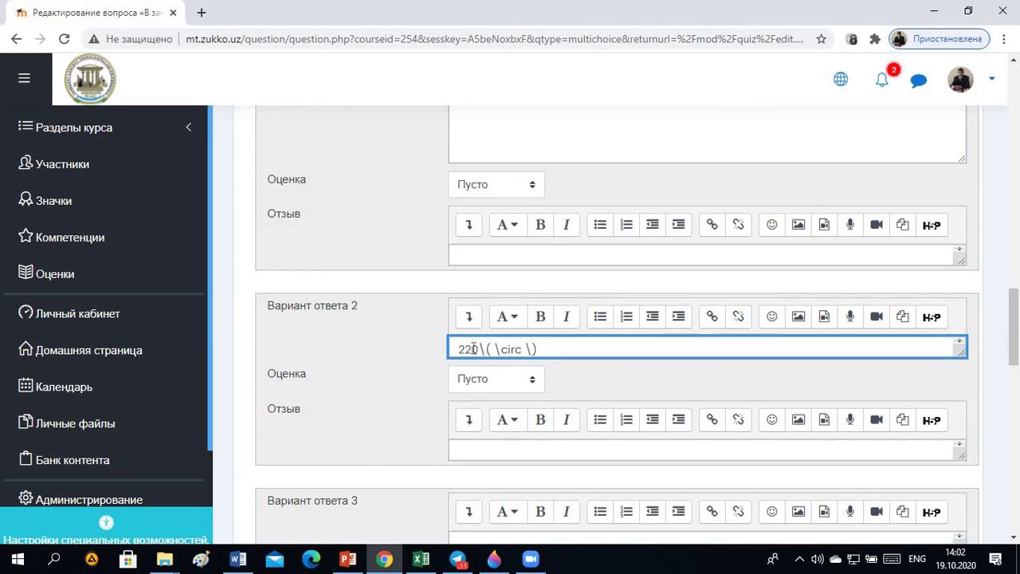
pyautogui.write('5')
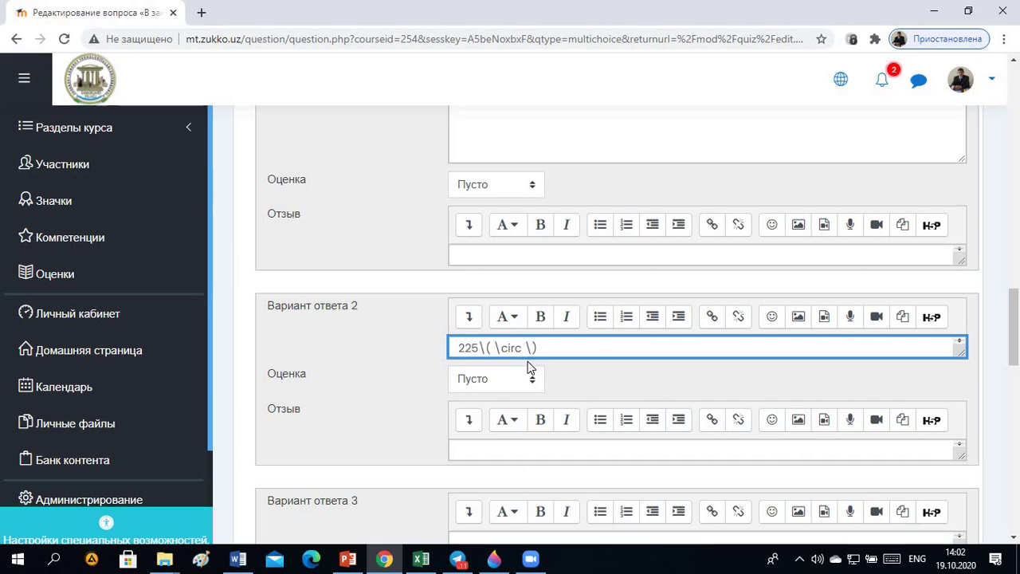
# Step: Paste the copied degree formula into answer choice 3 and replace its number with 300, checking option c in the Word document
pyautogui.scroll(-3, 530, 368)
pyautogui.click(482, 315)
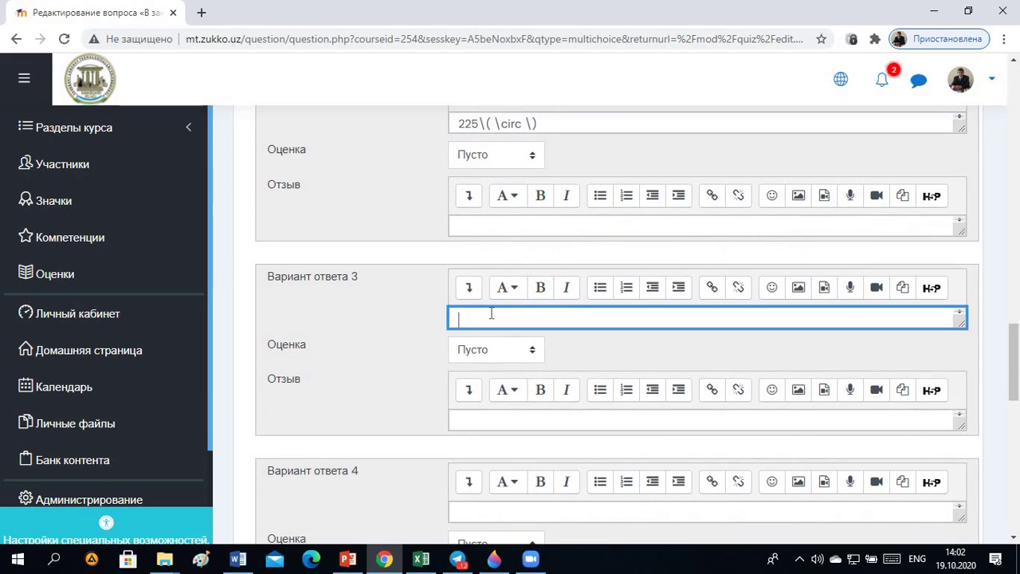
pyautogui.hotkey('ctrl', 'v')
pyautogui.click(237, 560)
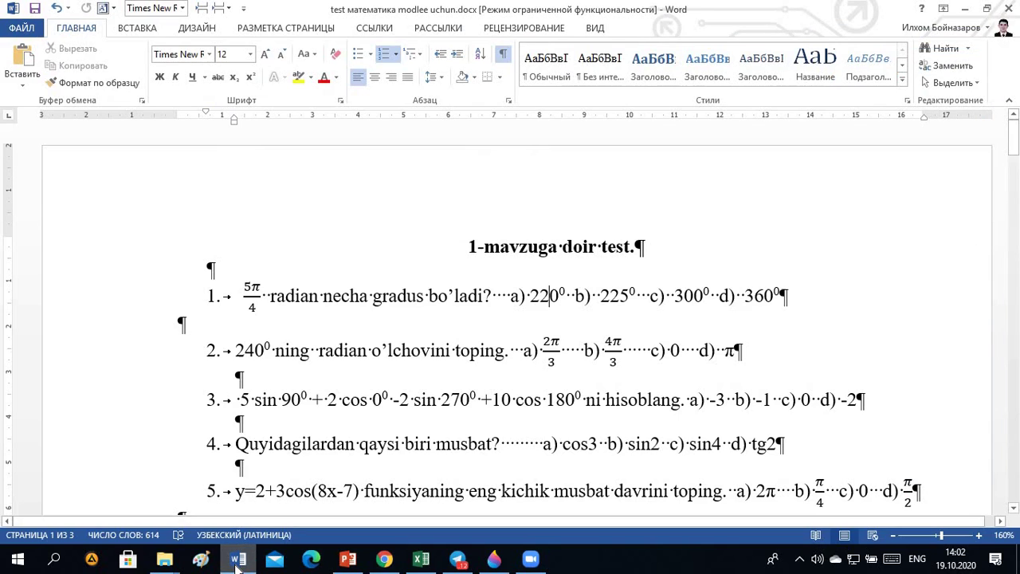
pyautogui.click(238, 562)
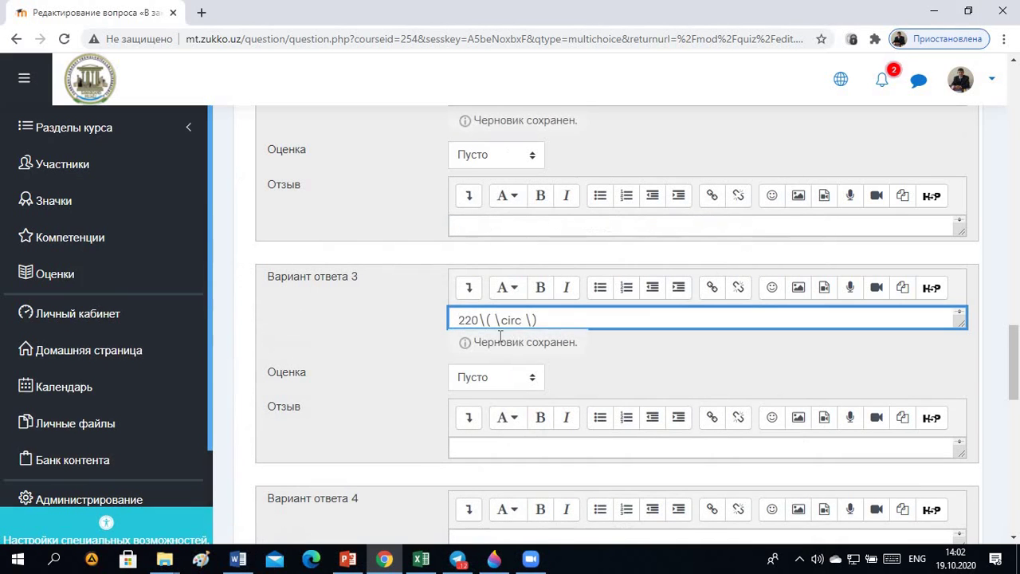
pyautogui.write('300')
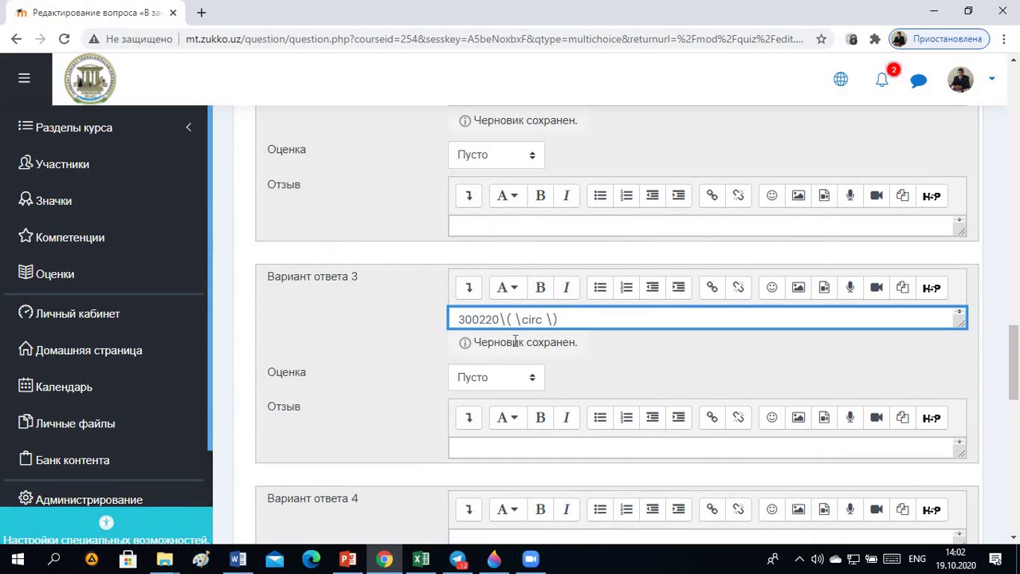
pyautogui.press('Delete')
pyautogui.press('Delete')
pyautogui.press('Delete')
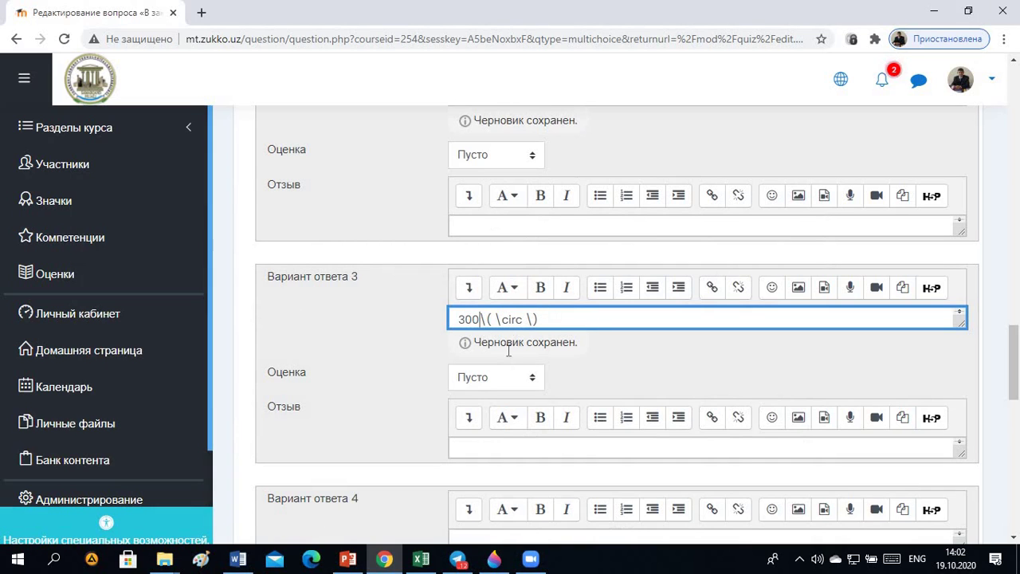
# Step: Paste the copied degree formula into answer choice 4 and replace its number with 360
pyautogui.scroll(2, 590, 295)
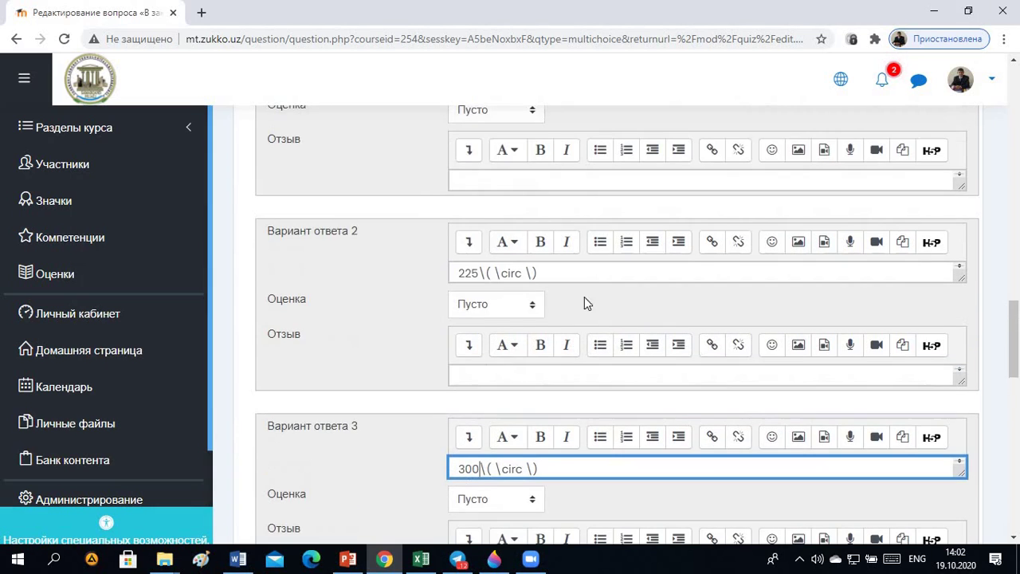
pyautogui.scroll(-4, 569, 348)
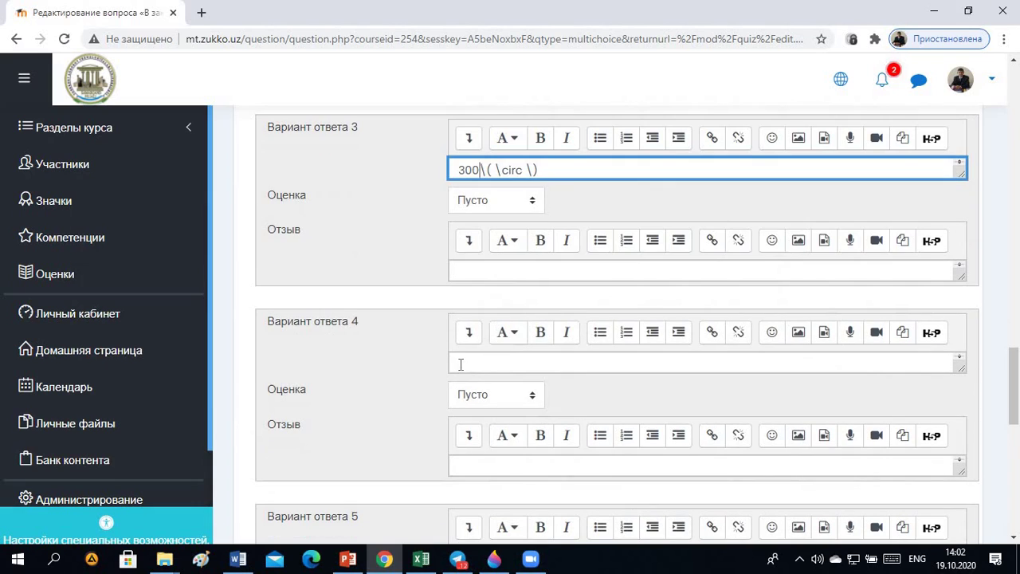
pyautogui.click(523, 362)
pyautogui.hotkey('ctrl', 'v')
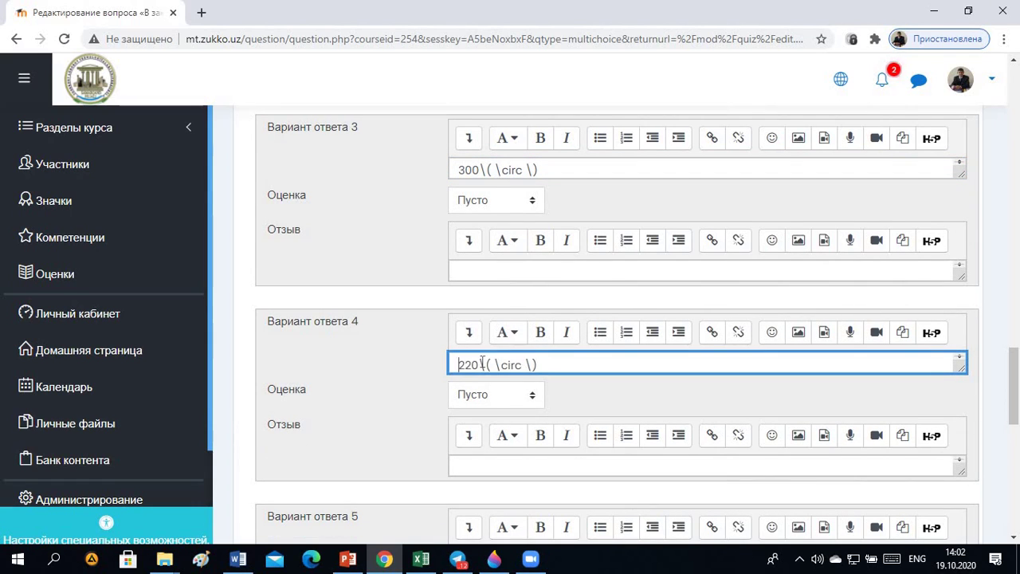
pyautogui.press('Home')
pyautogui.write('360')
pyautogui.press('Delete')
pyautogui.press('Delete')
pyautogui.press('Delete')
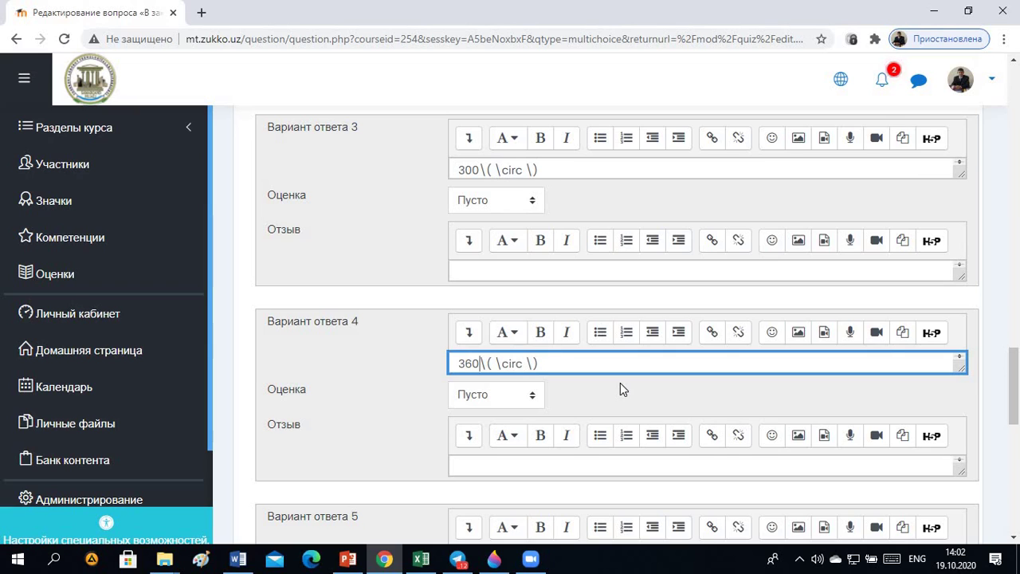
# Step: Review the entered answer choices and set the grade of answer choice 2 to 100%
pyautogui.scroll(-1, 558, 394)
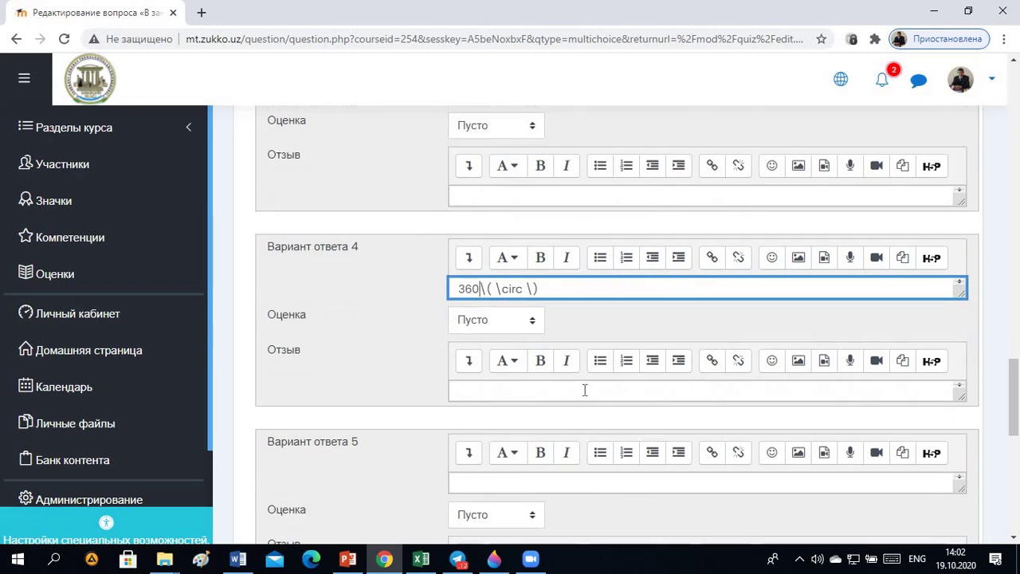
pyautogui.scroll(6, 606, 359)
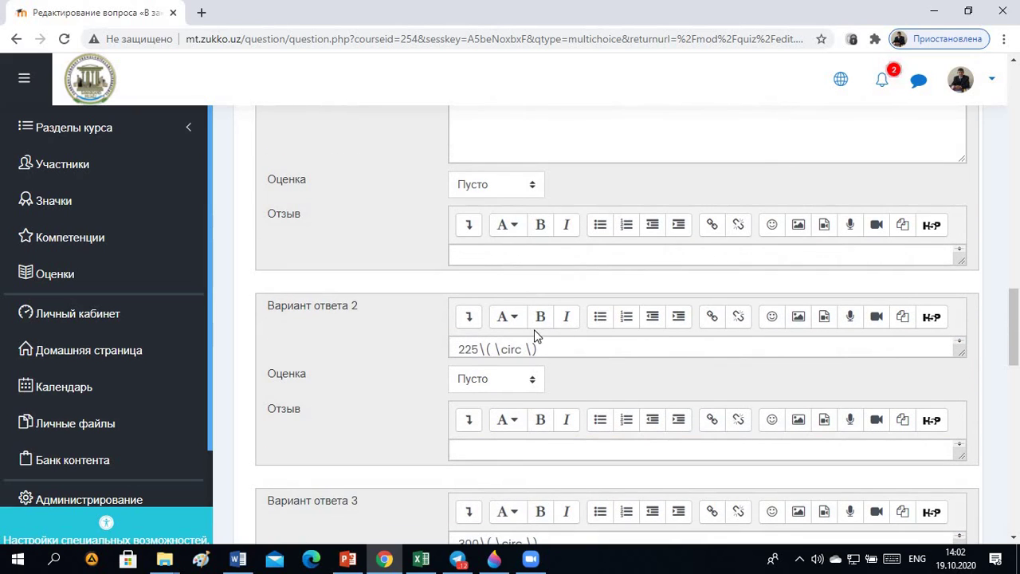
pyautogui.scroll(4, 534, 337)
pyautogui.scroll(-3, 550, 303)
pyautogui.scroll(1, 554, 282)
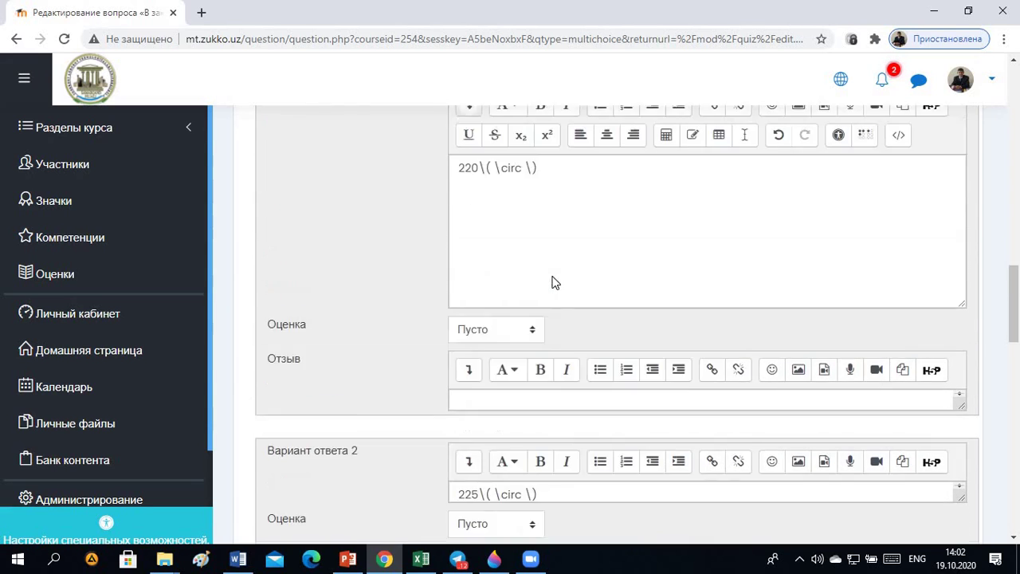
pyautogui.scroll(3, 553, 303)
pyautogui.scroll(-5, 566, 416)
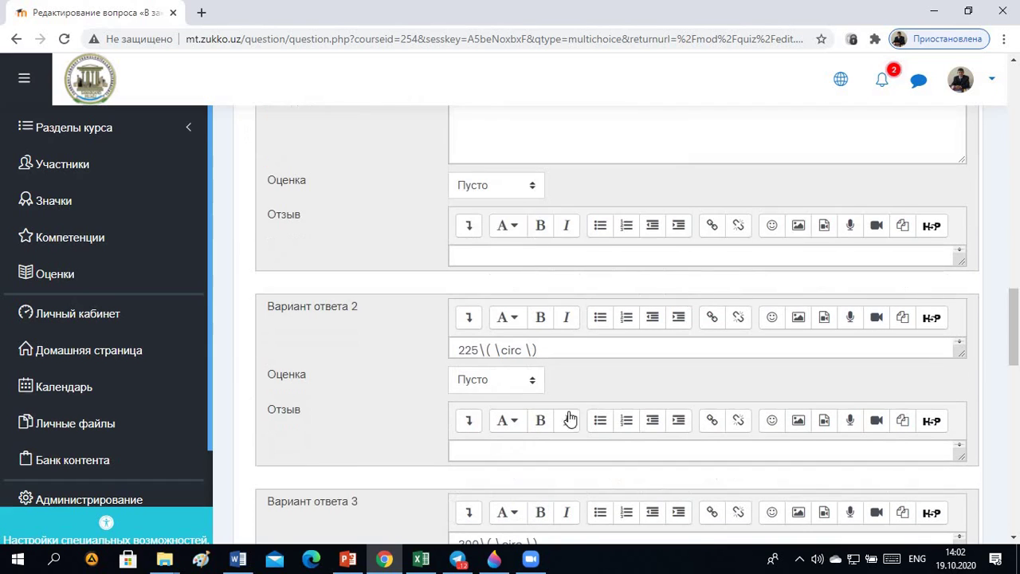
pyautogui.click(476, 351)
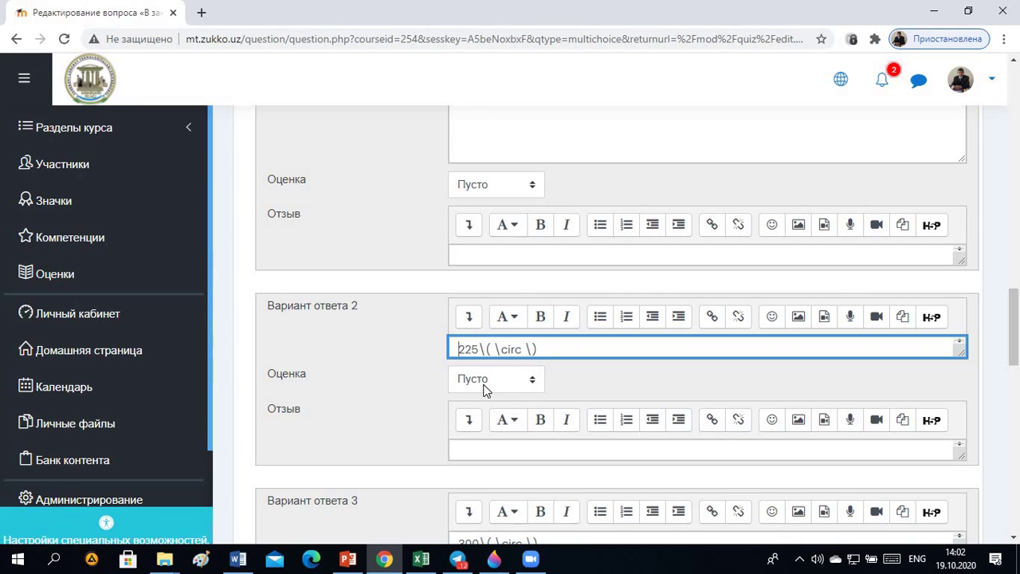
pyautogui.click(534, 379)
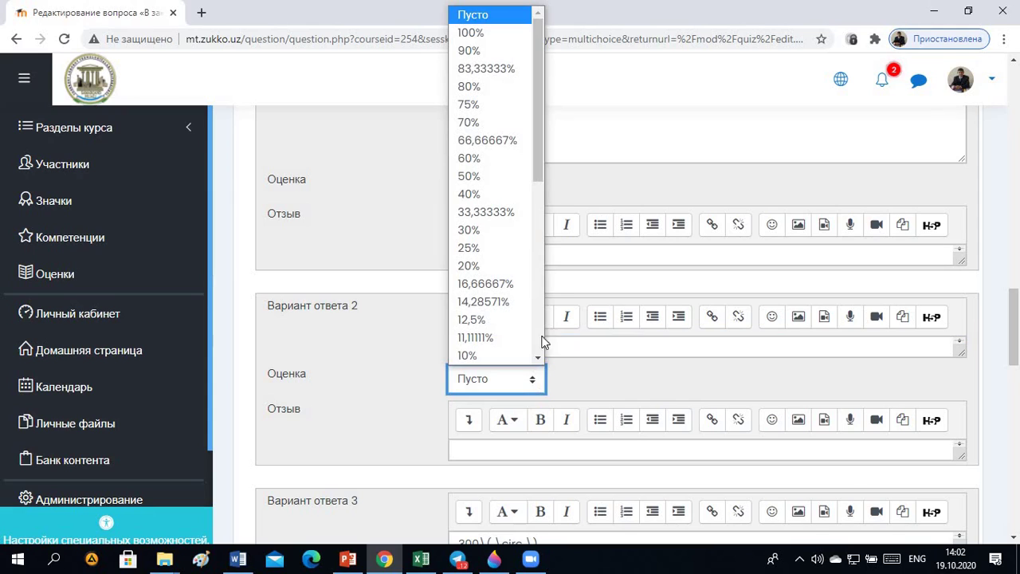
pyautogui.click(486, 33)
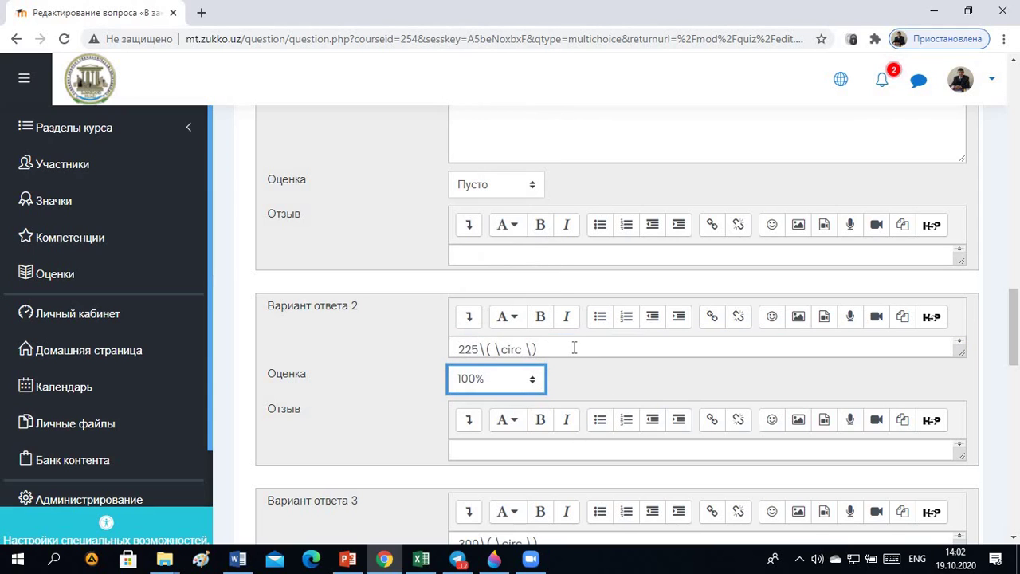
# Step: Save the completed multiple-choice question and return to the question bank
pyautogui.scroll(-3, 522, 398)
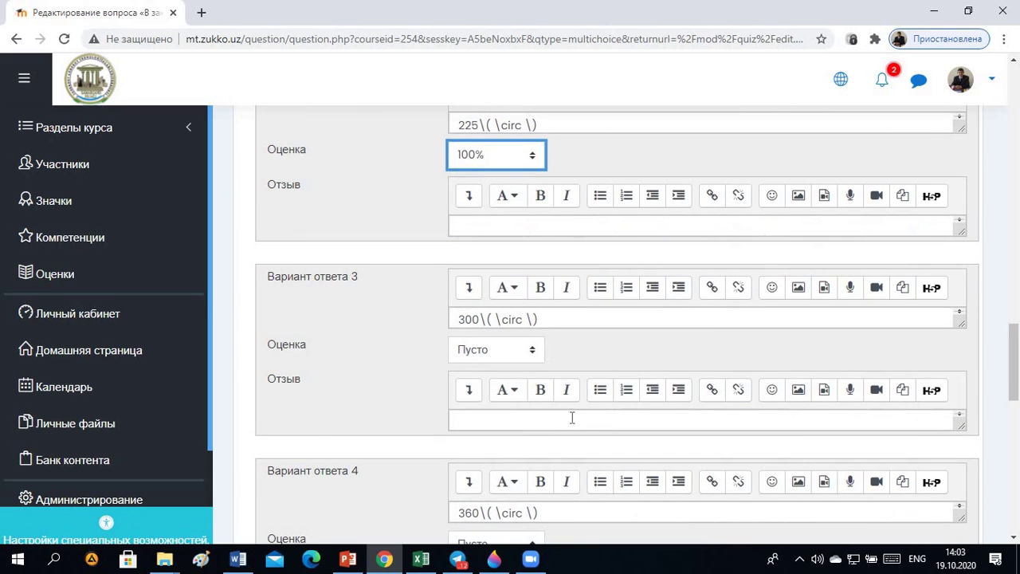
pyautogui.scroll(-6, 571, 420)
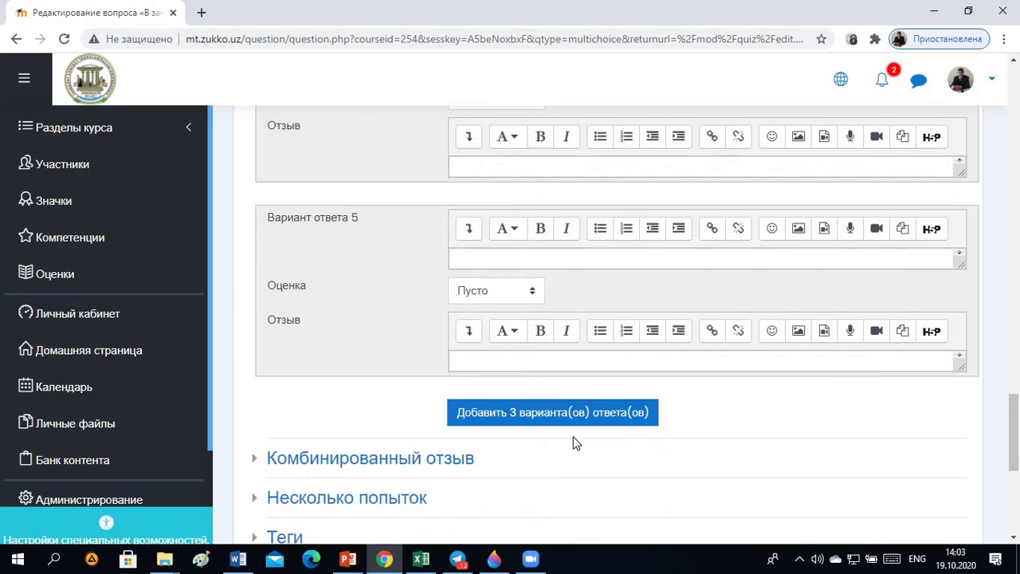
pyautogui.scroll(-3, 494, 426)
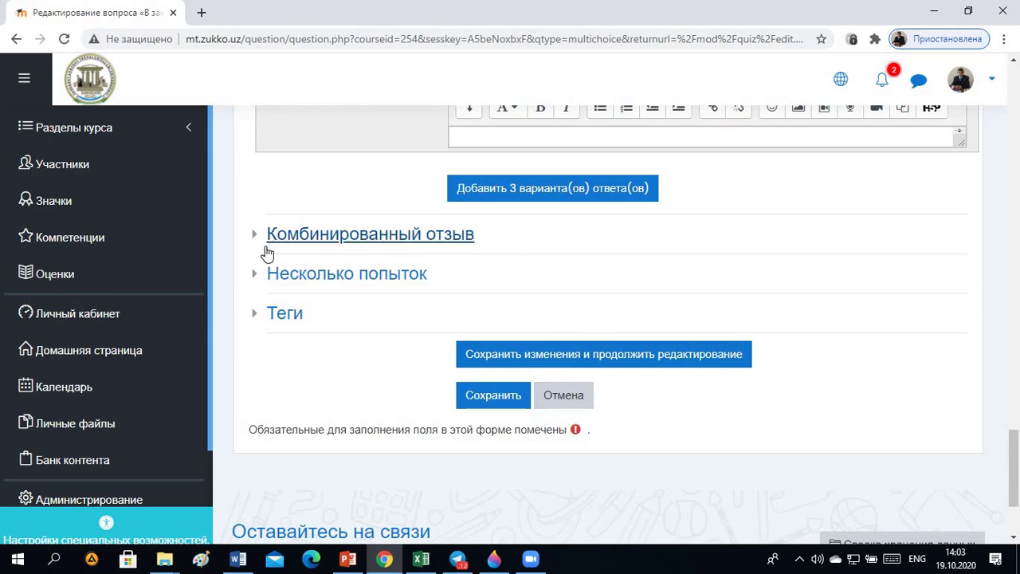
pyautogui.click(499, 396)
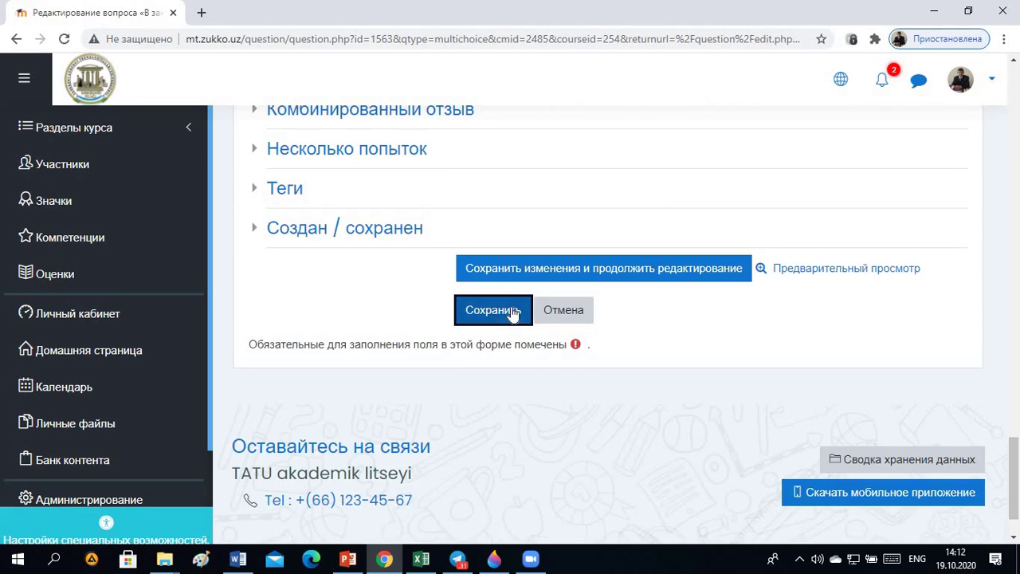
pyautogui.click(514, 313)
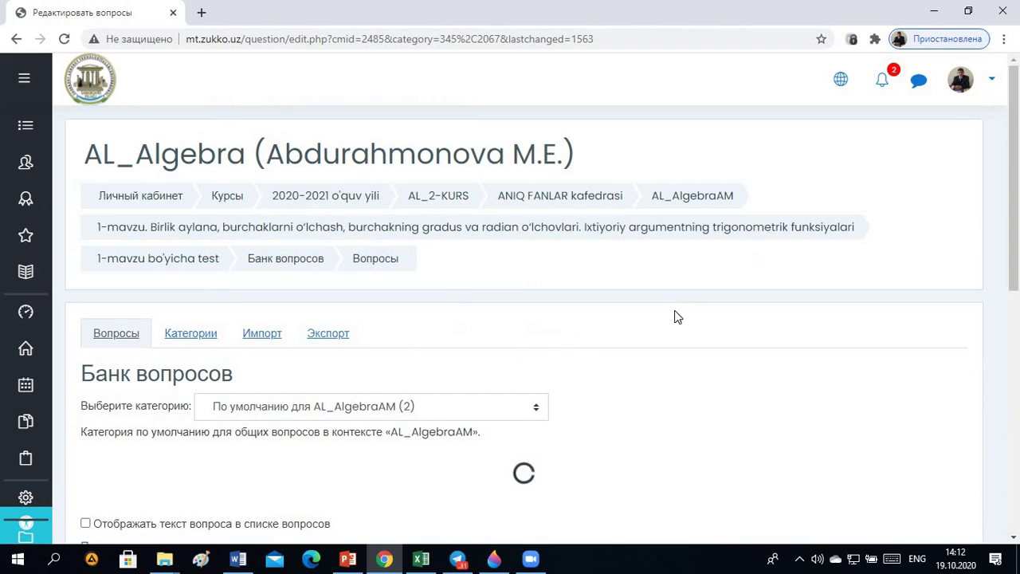
# Step: Review the saved question in the question bank, return to the AL_AlgebraAM course and open "1-mavzu bo'yicha test"
pyautogui.scroll(-5, 391, 444)
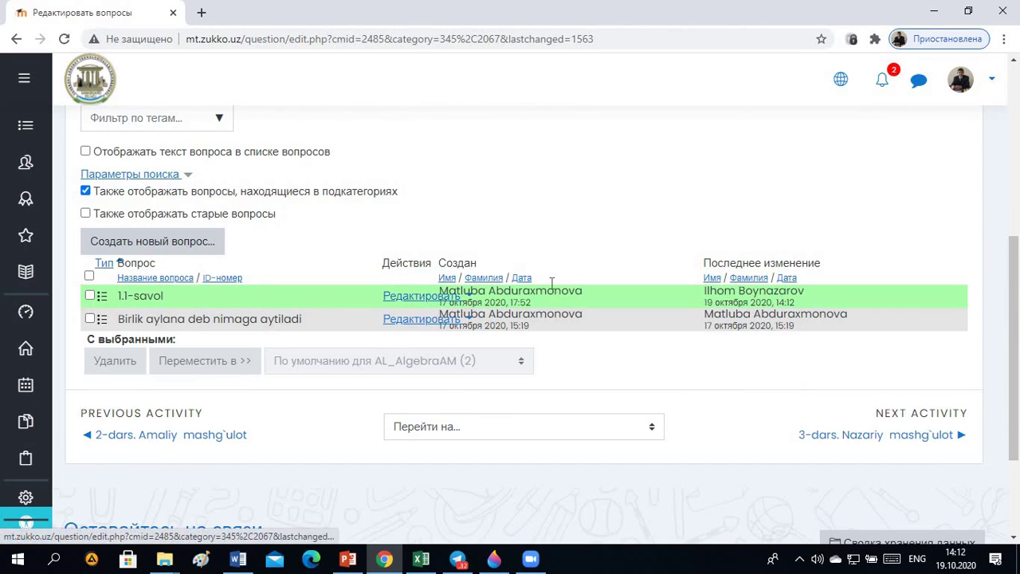
pyautogui.scroll(5, 639, 274)
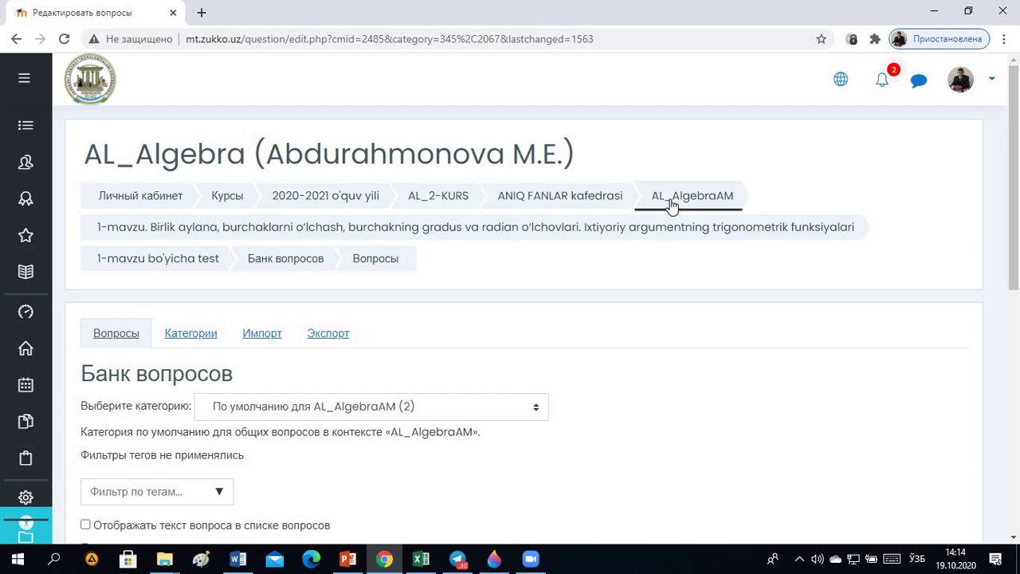
pyautogui.click(672, 206)
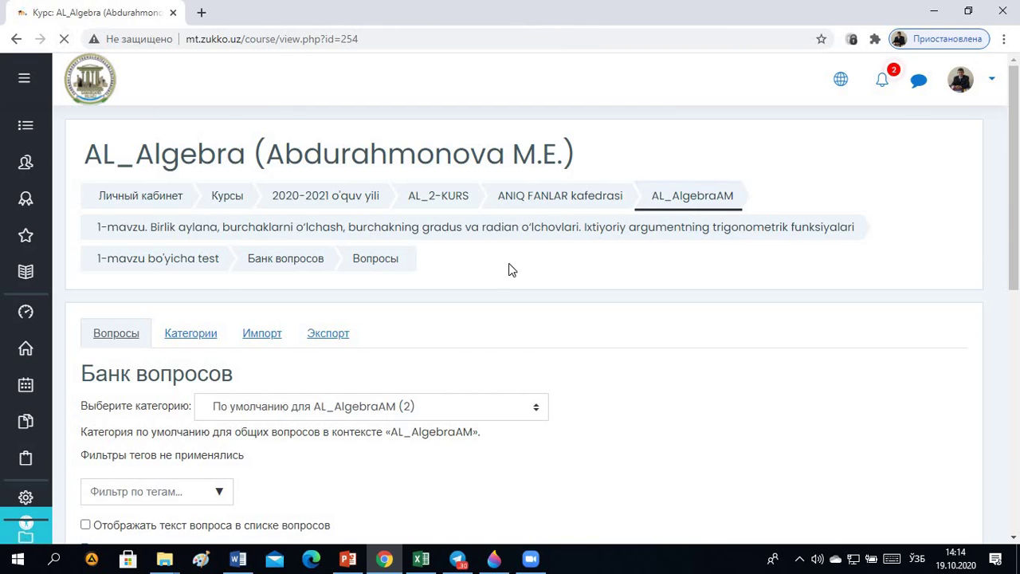
pyautogui.scroll(-4, 459, 386)
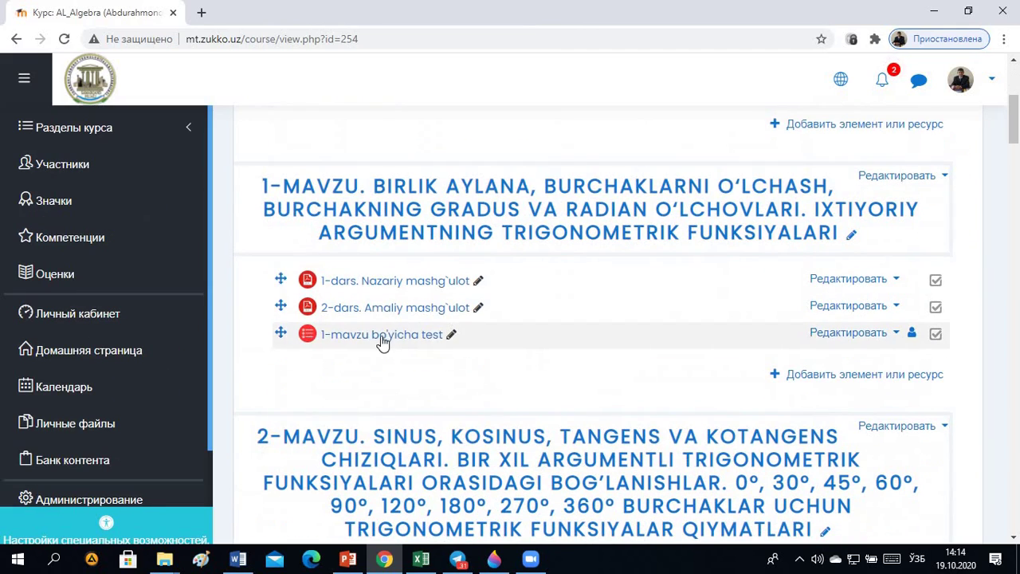
pyautogui.click(375, 338)
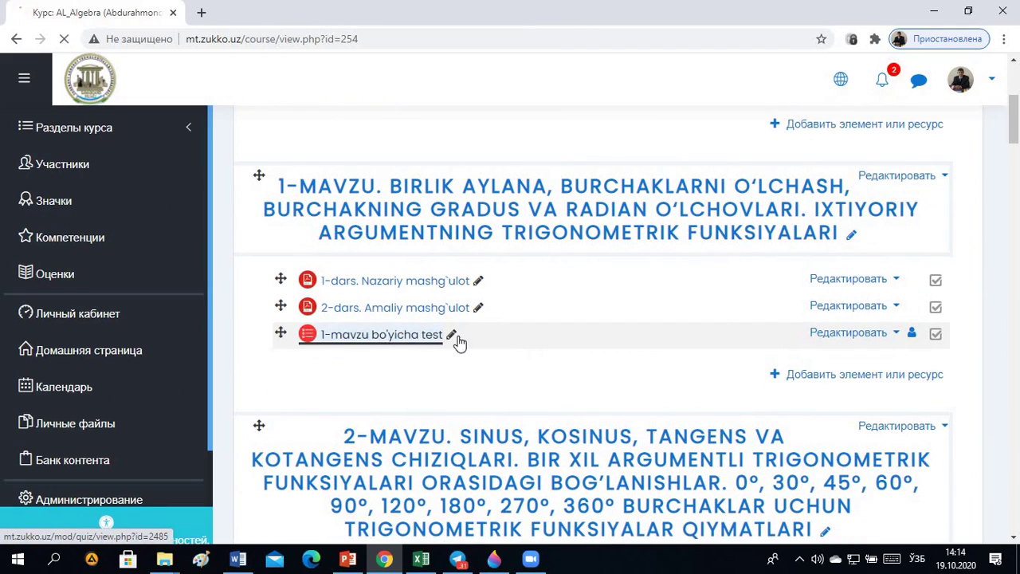
# Step: Open the question editing page of "1-mavzu bo'yicha test"
pyautogui.scroll(-3, 467, 371)
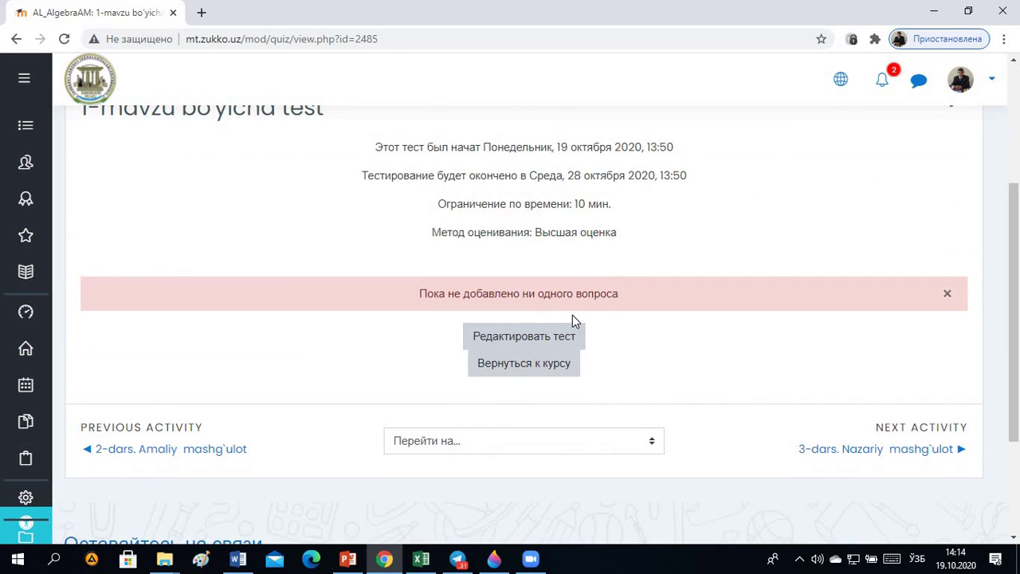
pyautogui.click(526, 338)
pyautogui.scroll(1, 717, 287)
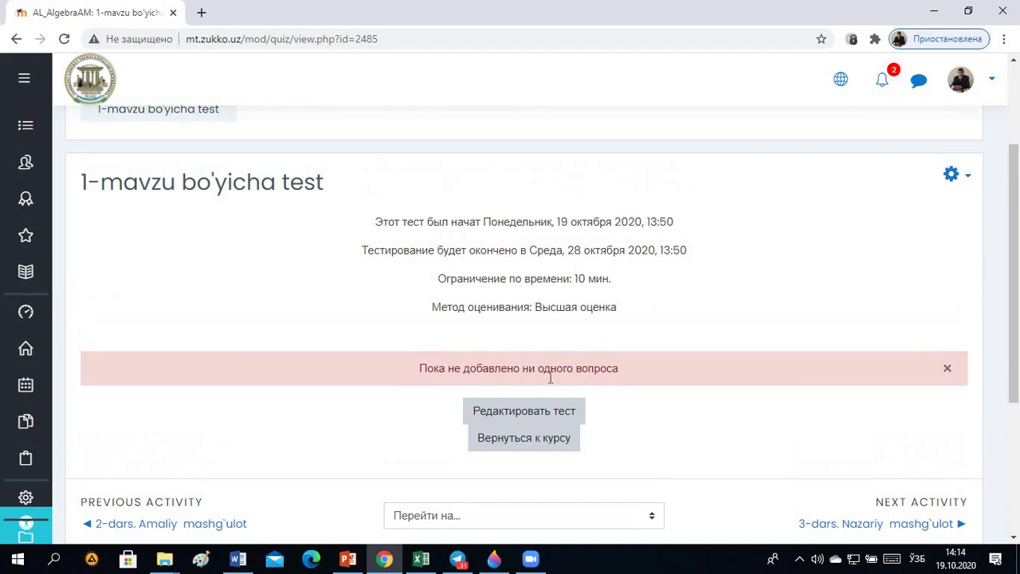
pyautogui.click(512, 412)
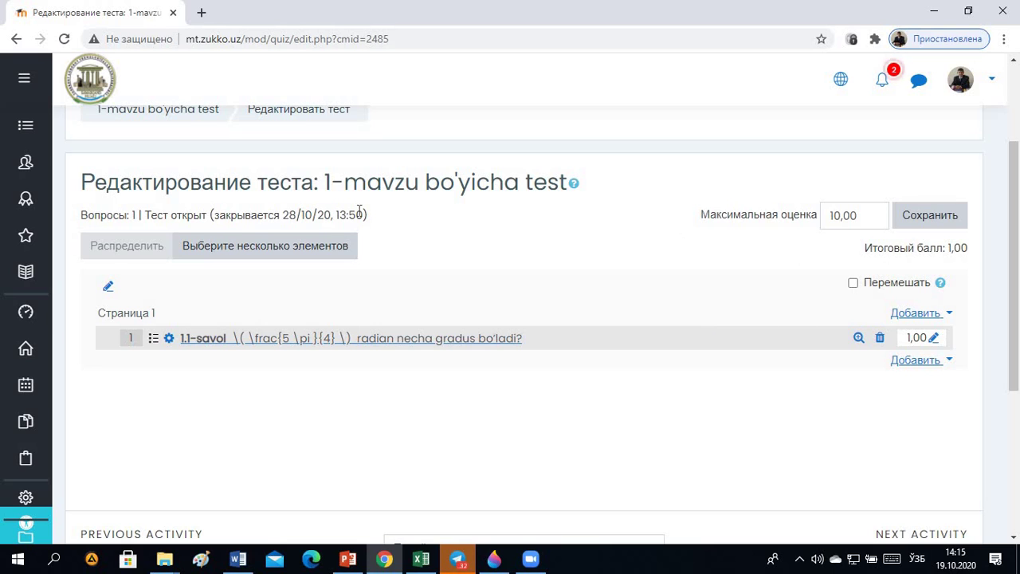
# Step: Return to the overview of "1-mavzu bo'yicha test" and start a preview attempt under its time limit
pyautogui.scroll(2, 582, 243)
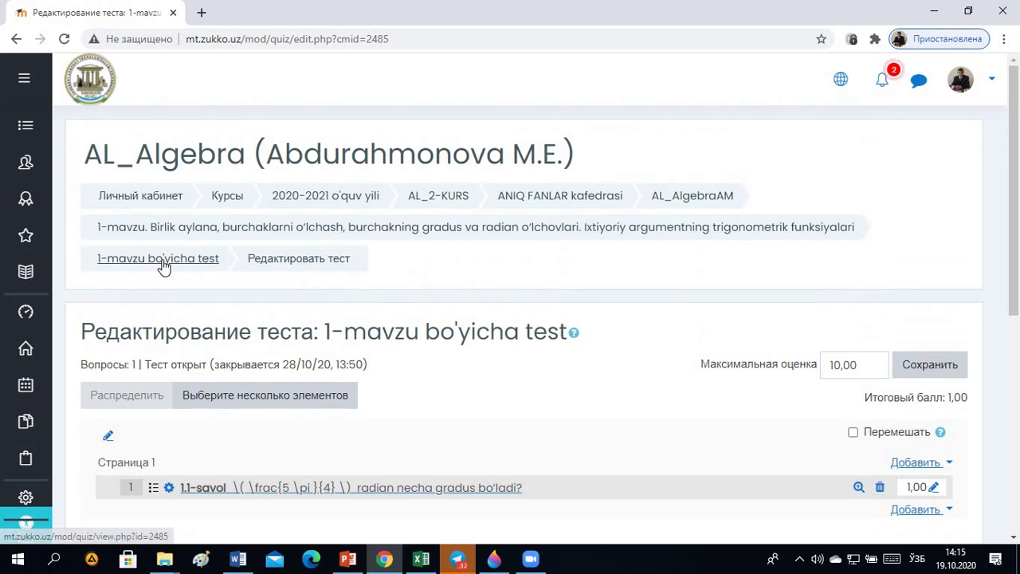
pyautogui.click(164, 261)
pyautogui.scroll(-3, 536, 296)
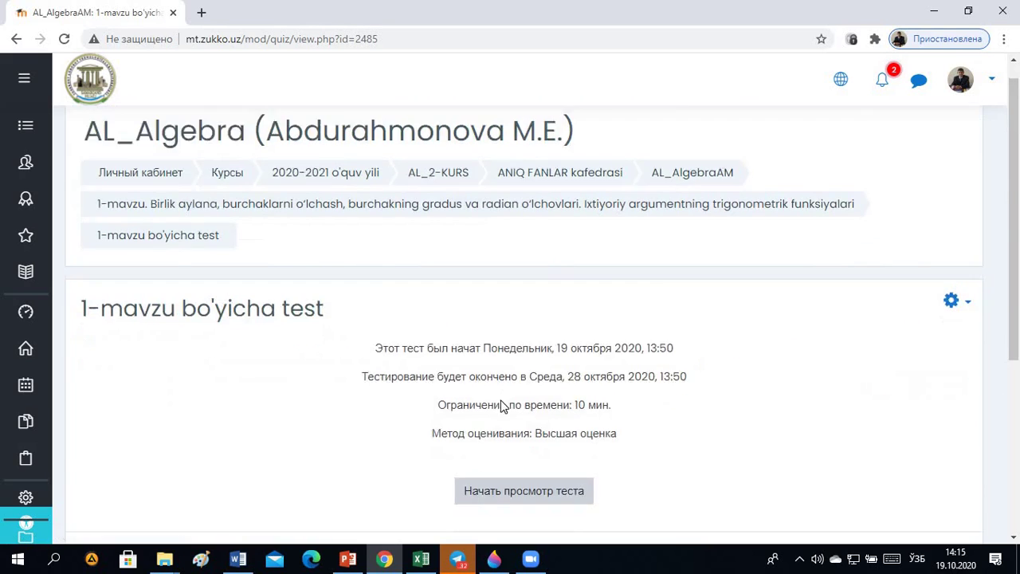
pyautogui.click(537, 295)
pyautogui.click(451, 386)
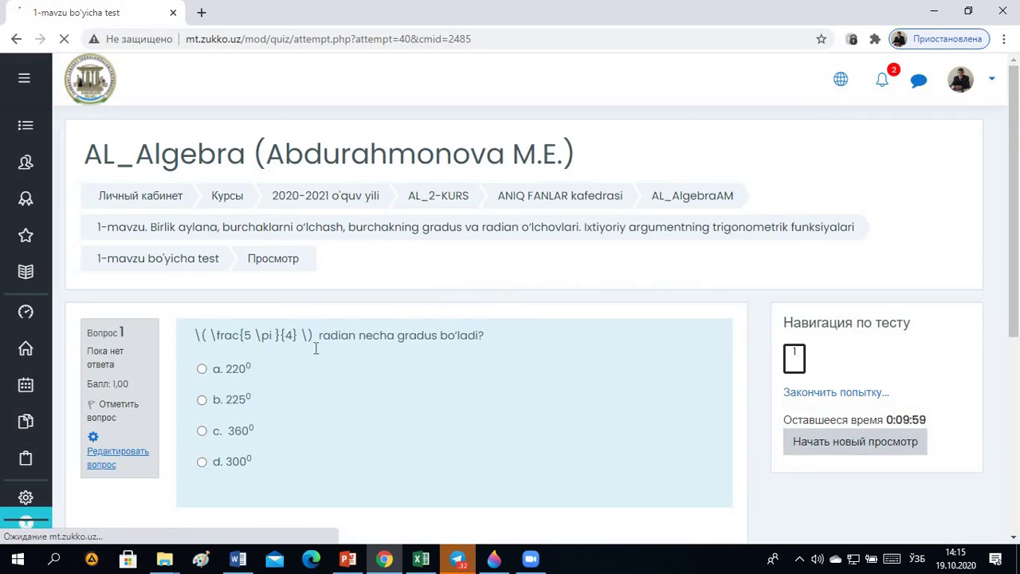
# Step: Answer the radian-to-degree preview question with option b, 225°, and end the attempt
pyautogui.scroll(-2, 299, 351)
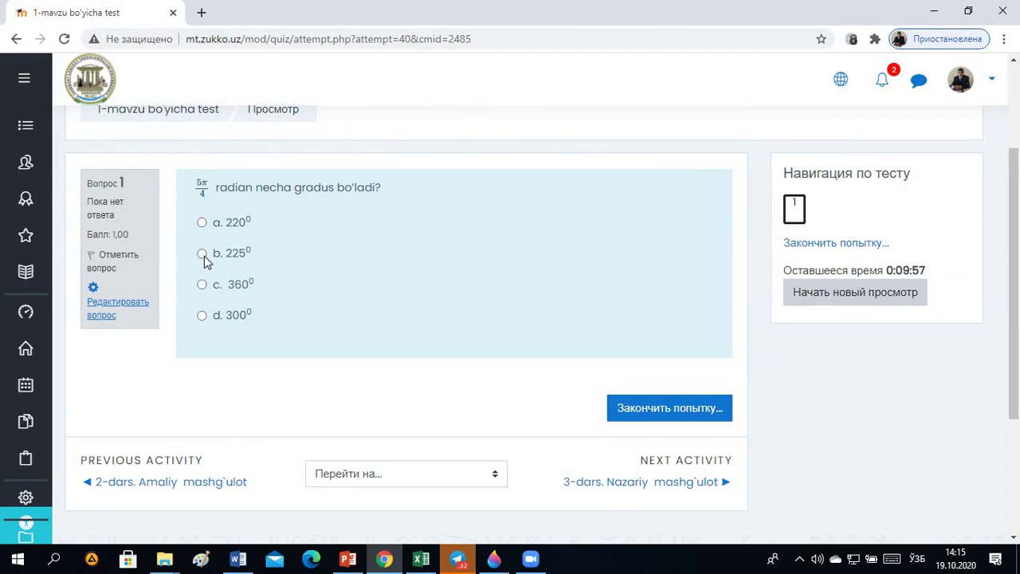
pyautogui.click(202, 253)
pyautogui.click(674, 438)
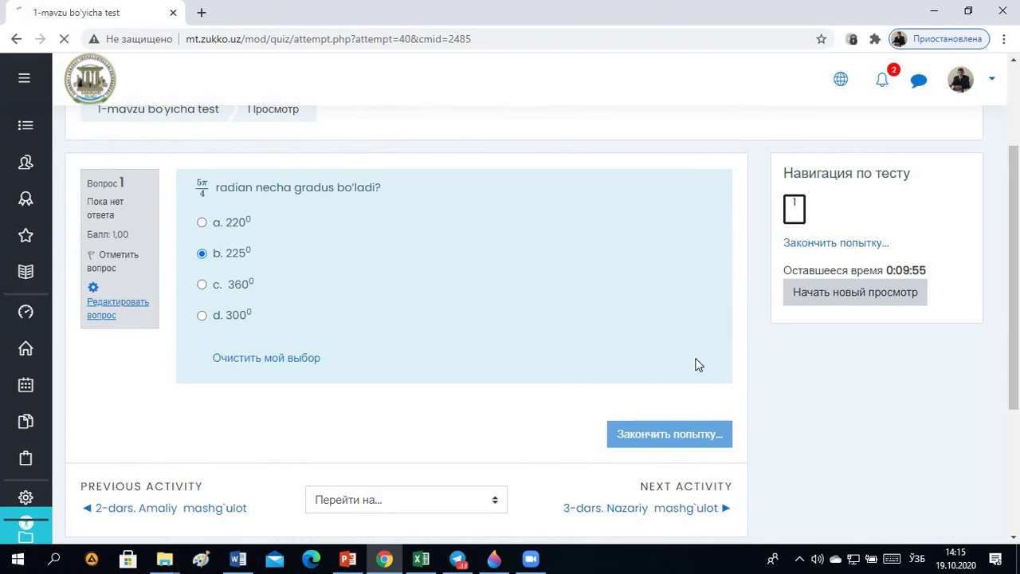